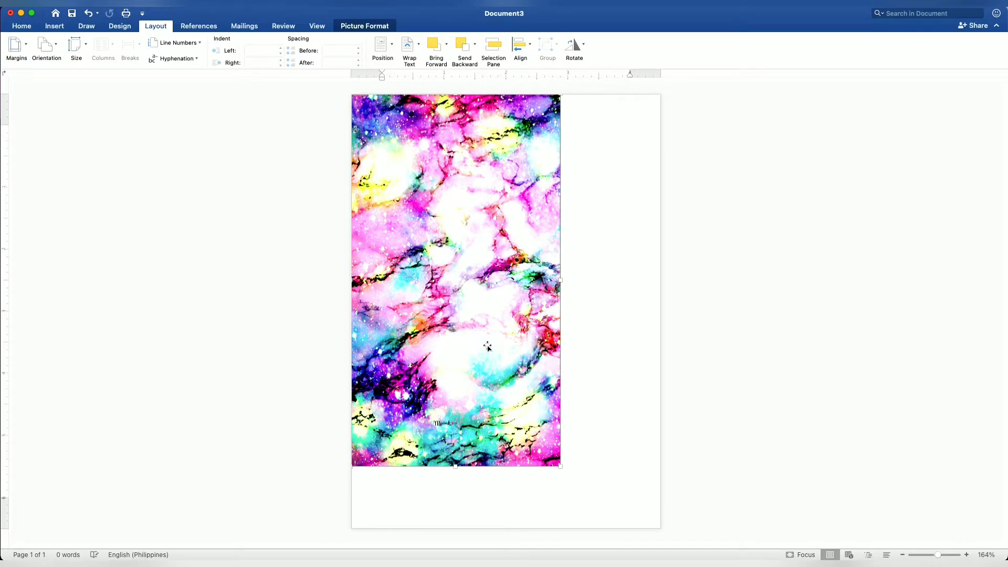
# Stretch the colorful marble background picture from its lower corner so it covers the entire page
pyautogui.moveTo(561, 467); pyautogui.dragTo(662, 527)
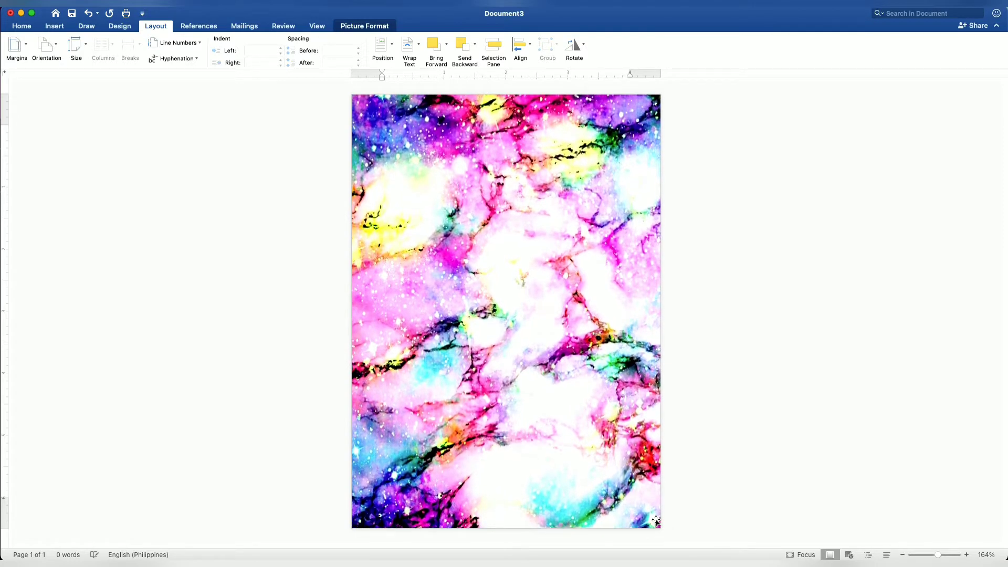
pyautogui.click(788, 470)
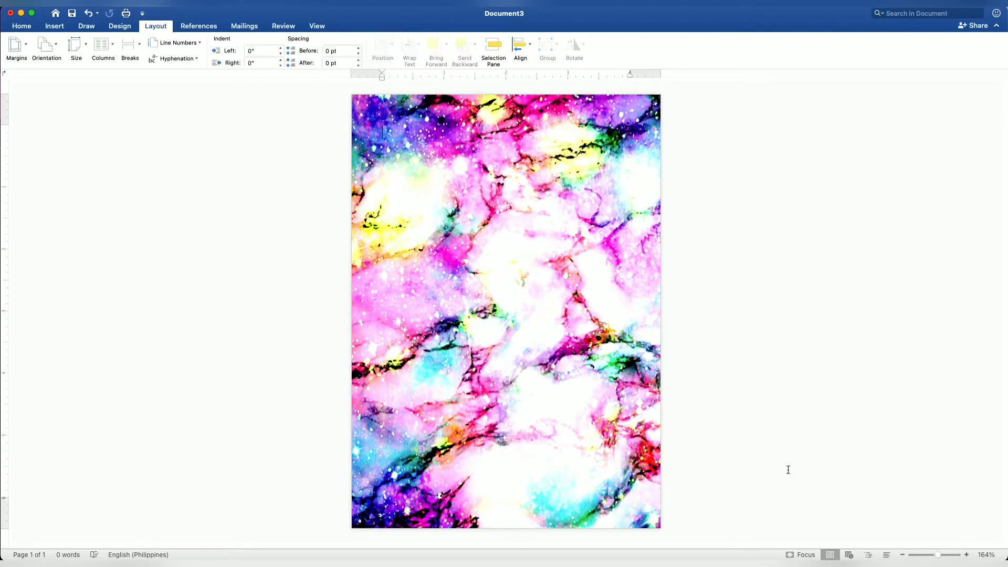
# Draw a rectangle about 4.37" wide and 6.36" high over the background, leaving an even margin around it
pyautogui.click(58, 28)
pyautogui.click(153, 47)
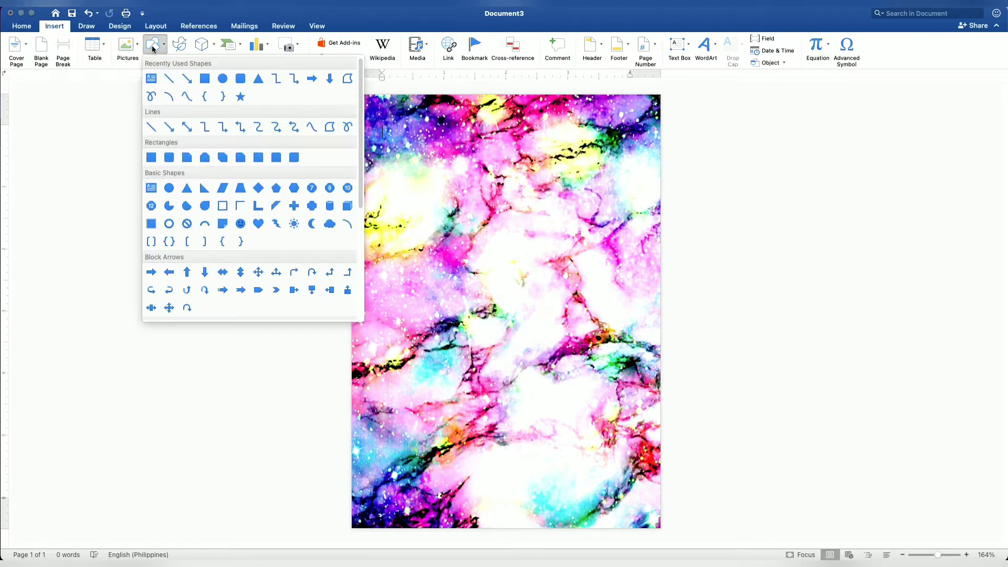
pyautogui.click(204, 78)
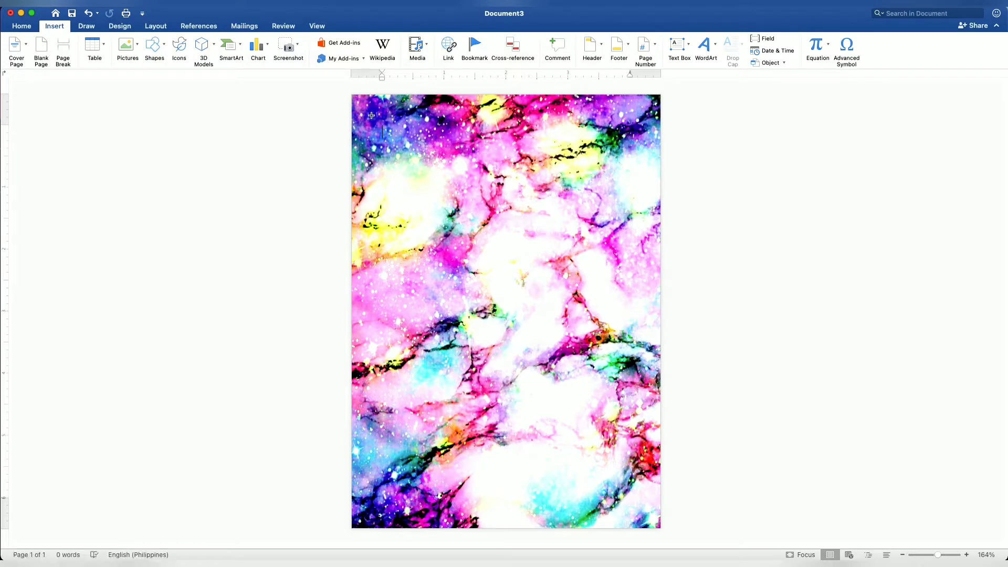
pyautogui.moveTo(371, 115); pyautogui.dragTo(641, 510)
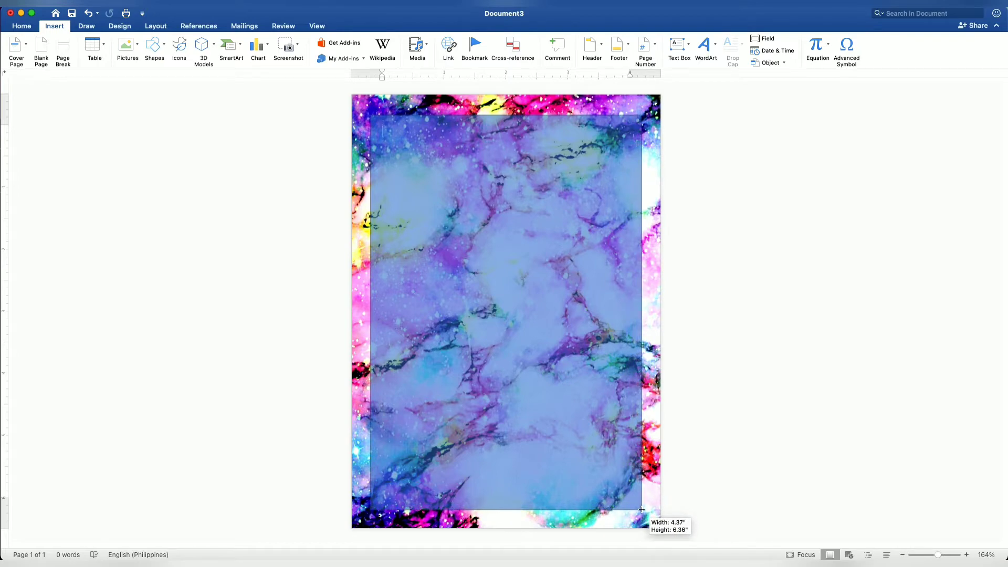
pyautogui.moveTo(641, 509); pyautogui.dragTo(641, 508)
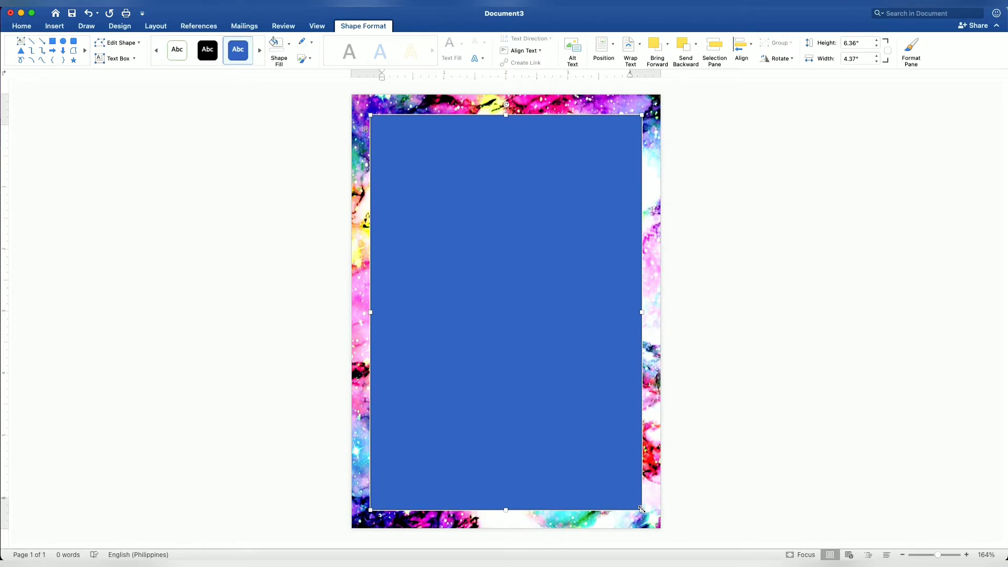
# Turn the rectangle into a frame with no fill and a white 2¼ pt outline
pyautogui.click(289, 45)
pyautogui.click(295, 67)
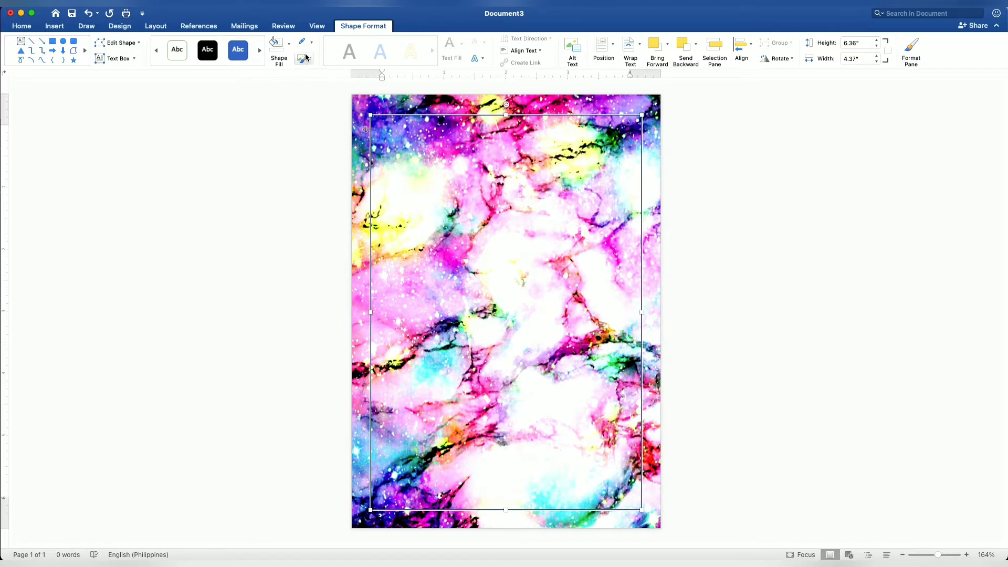
pyautogui.click(311, 47)
pyautogui.click(303, 95)
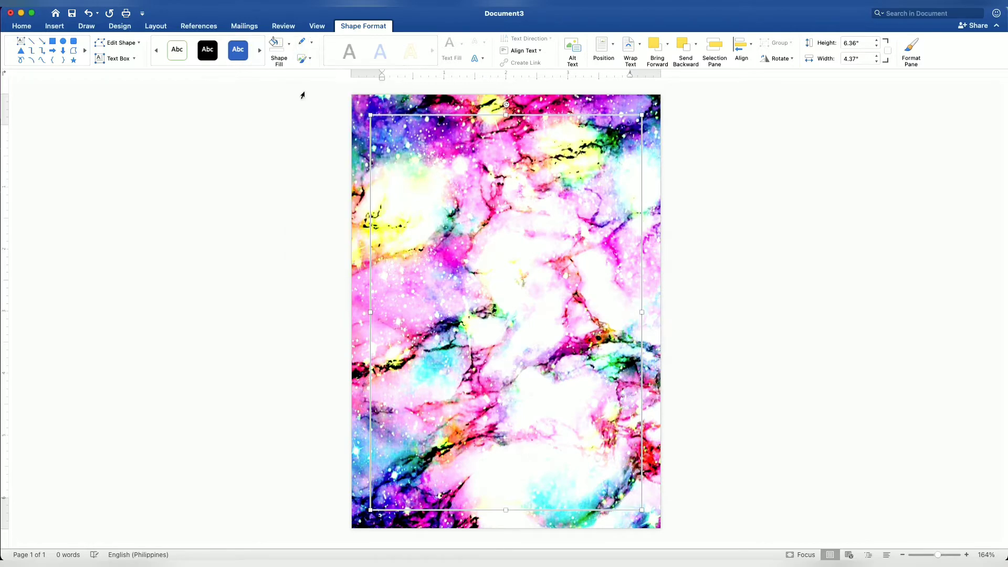
pyautogui.click(311, 44)
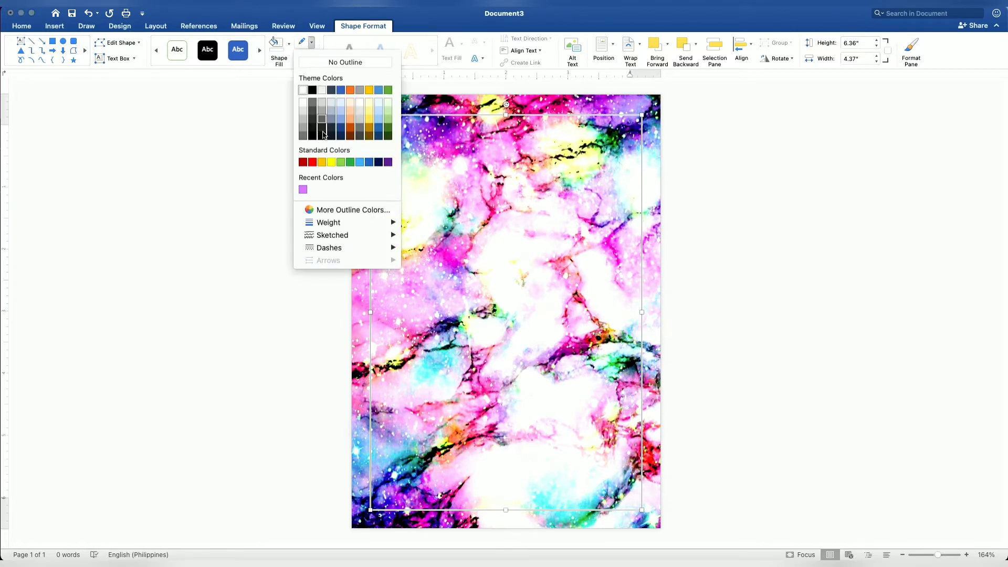
pyautogui.moveTo(345, 226)
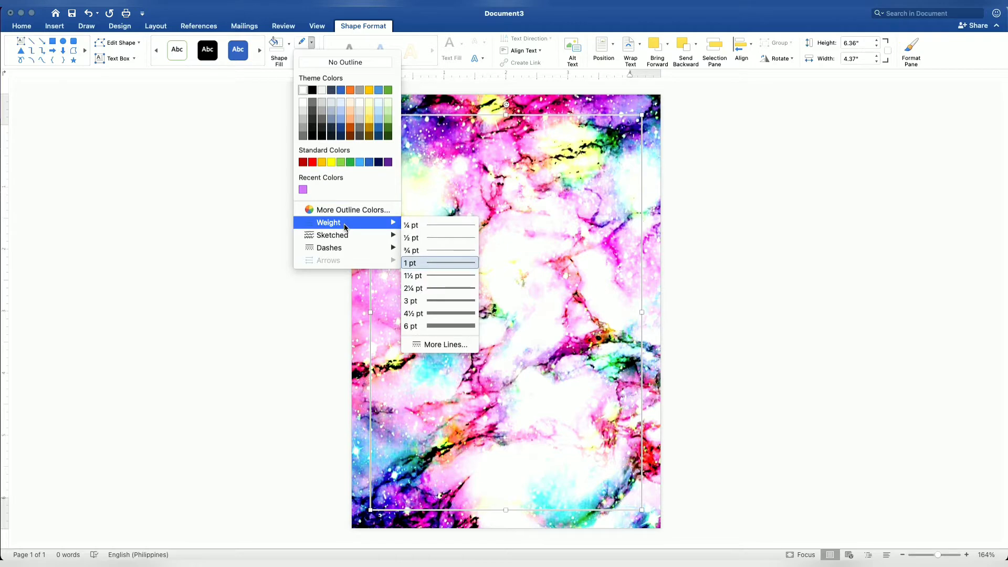
pyautogui.click(438, 288)
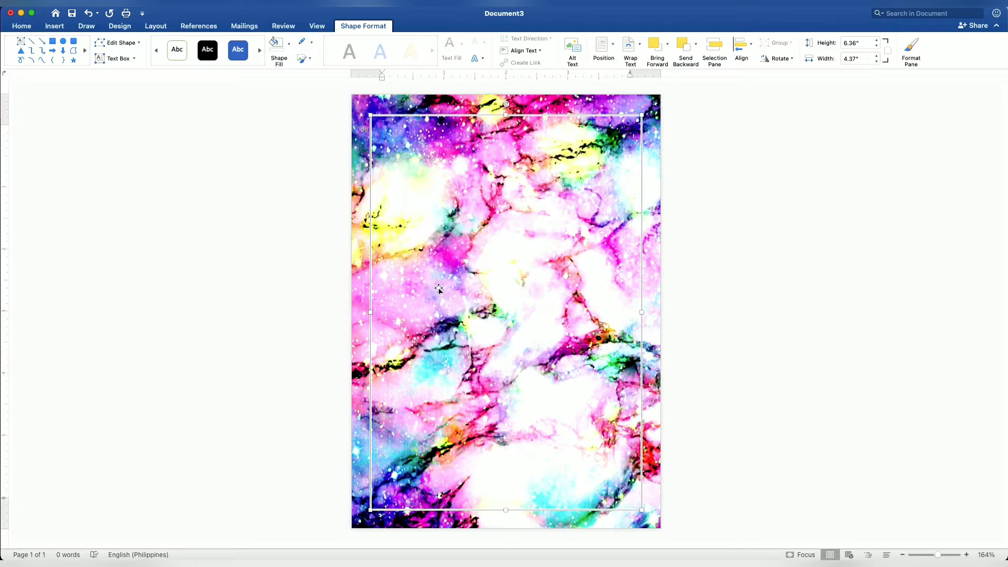
# Duplicate the white frame and fill the copy with solid white
pyautogui.rightClick(438, 290)
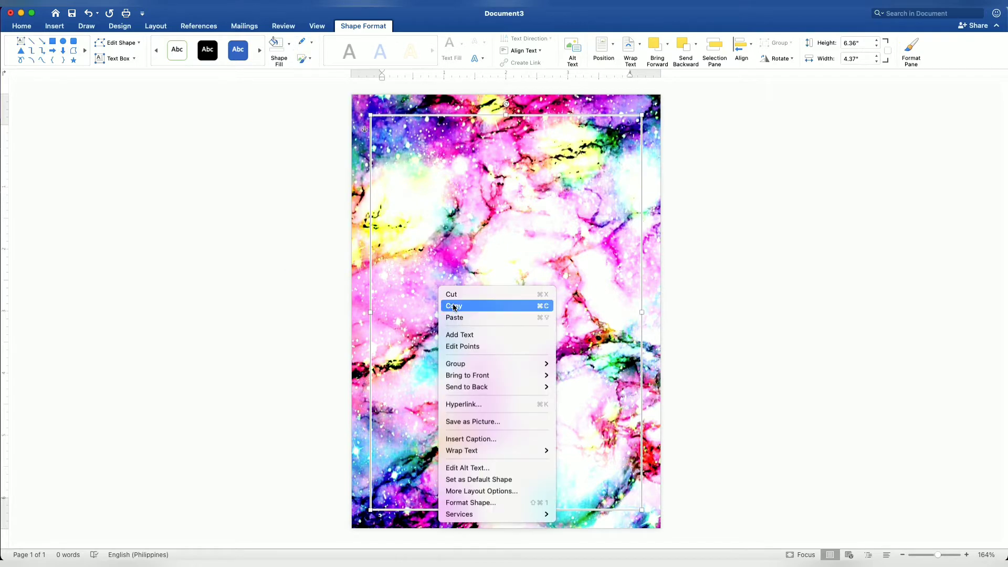
pyautogui.click(454, 305)
pyautogui.rightClick(454, 305)
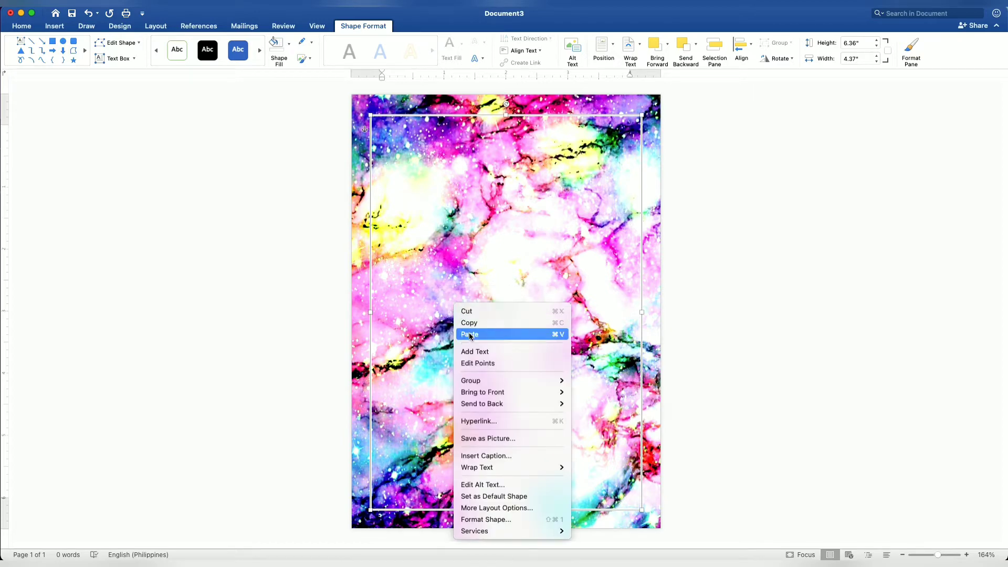
pyautogui.click(470, 334)
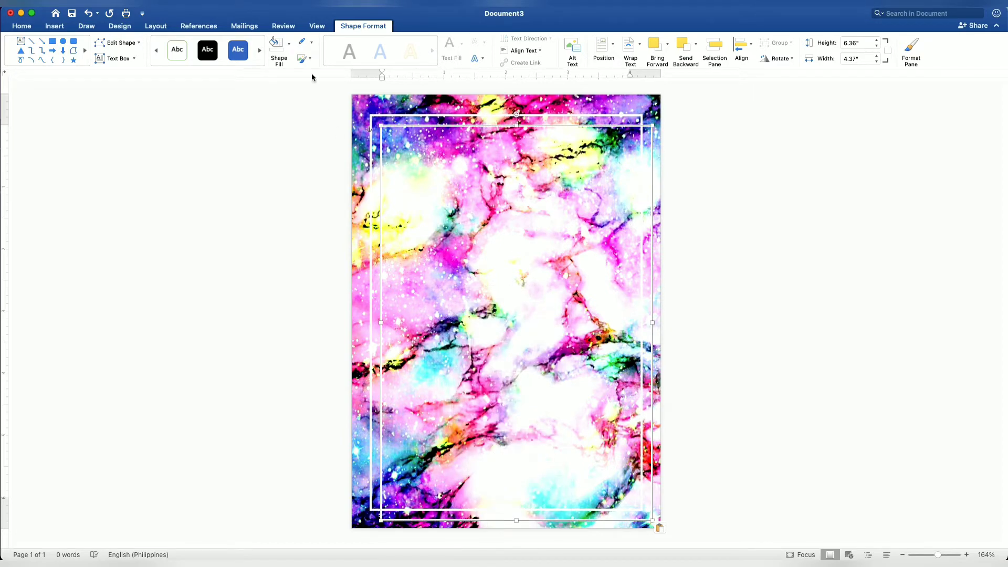
pyautogui.click(290, 45)
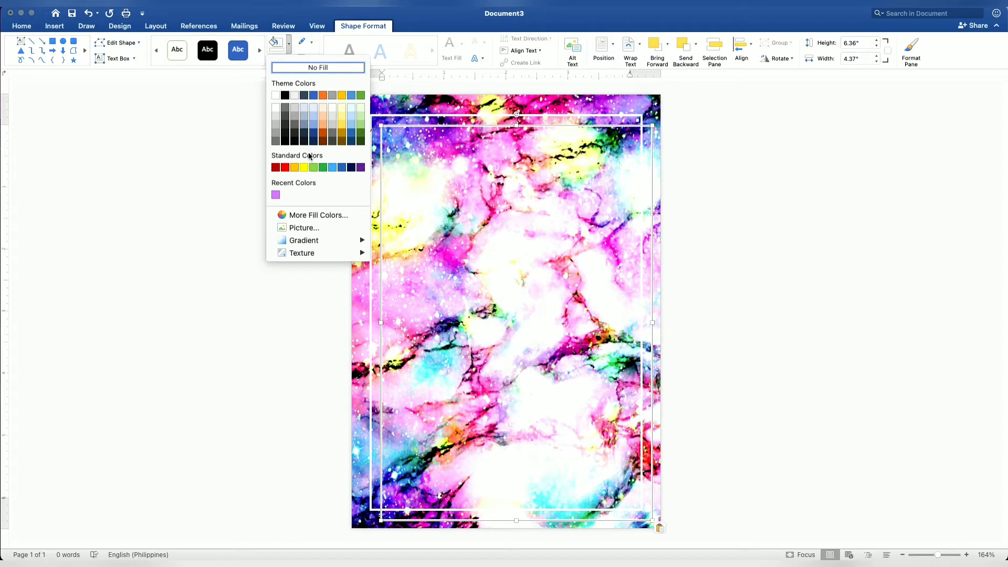
pyautogui.click(275, 95)
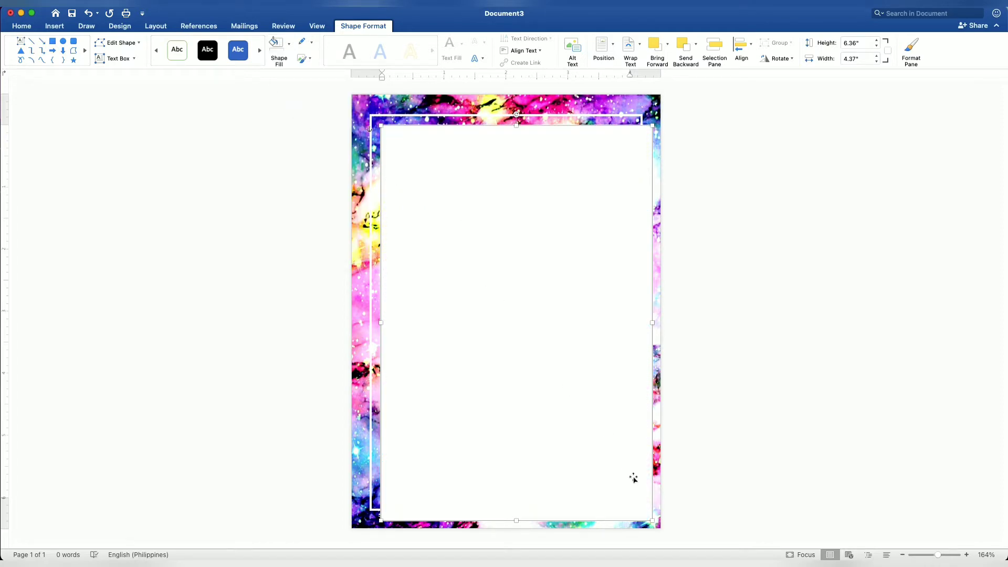
# Shrink the white rectangle to about 4.03" by 6" inside the frame and set its fill transparency to 15%
pyautogui.moveTo(651, 520); pyautogui.dragTo(631, 497)
pyautogui.rightClick(536, 374)
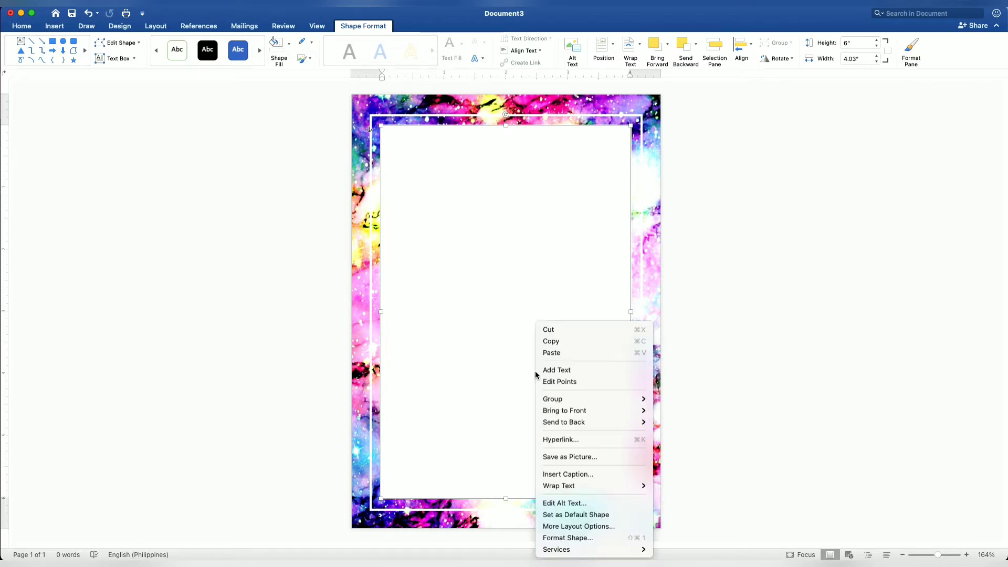
pyautogui.click(588, 538)
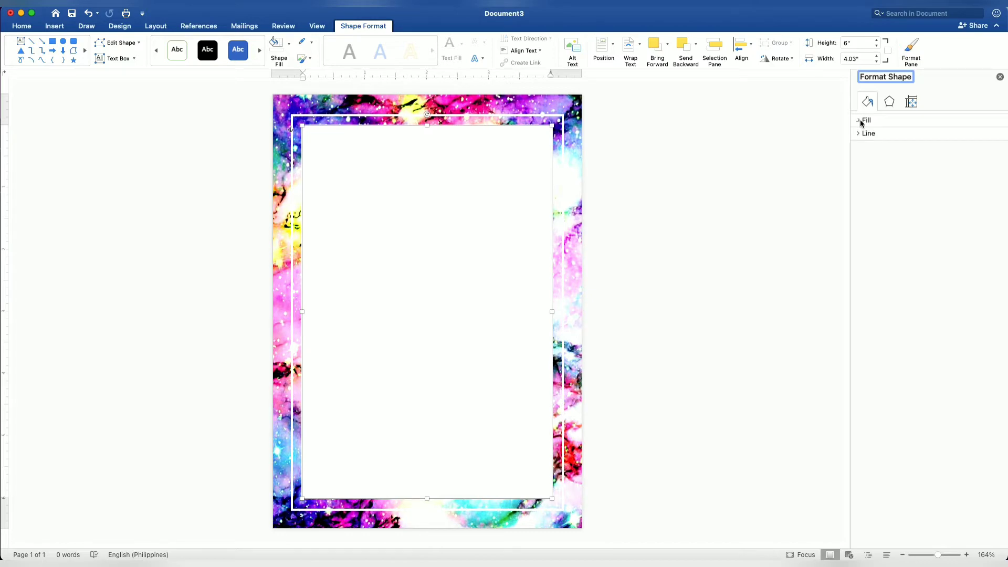
pyautogui.click(861, 121)
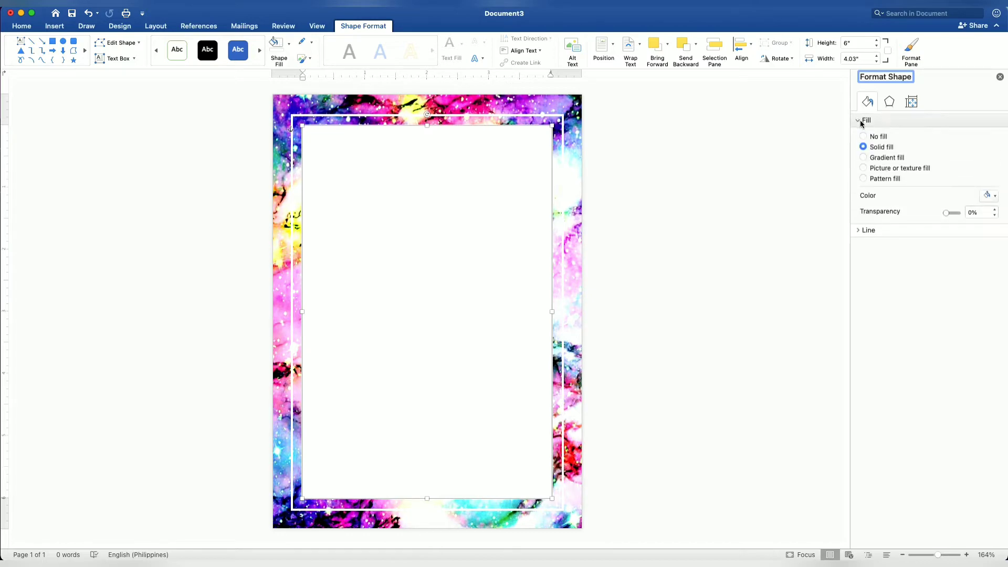
pyautogui.click(995, 211)
pyautogui.click(996, 211)
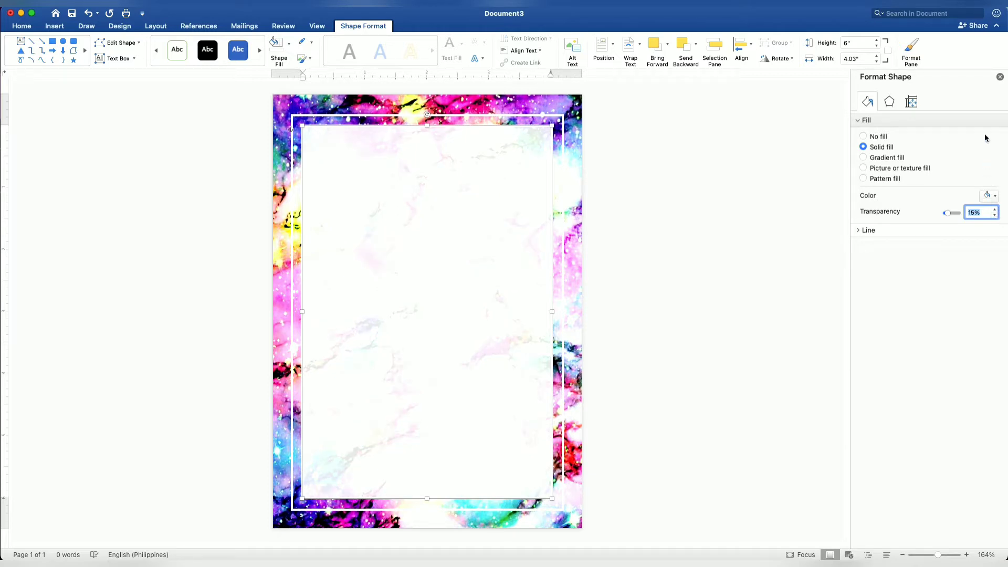
pyautogui.click(1000, 78)
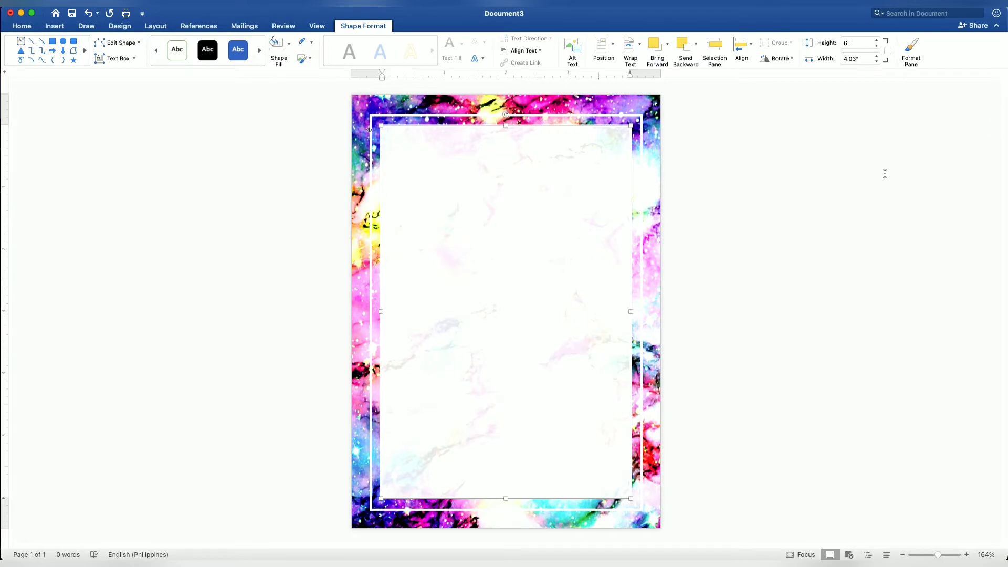
pyautogui.click(830, 211)
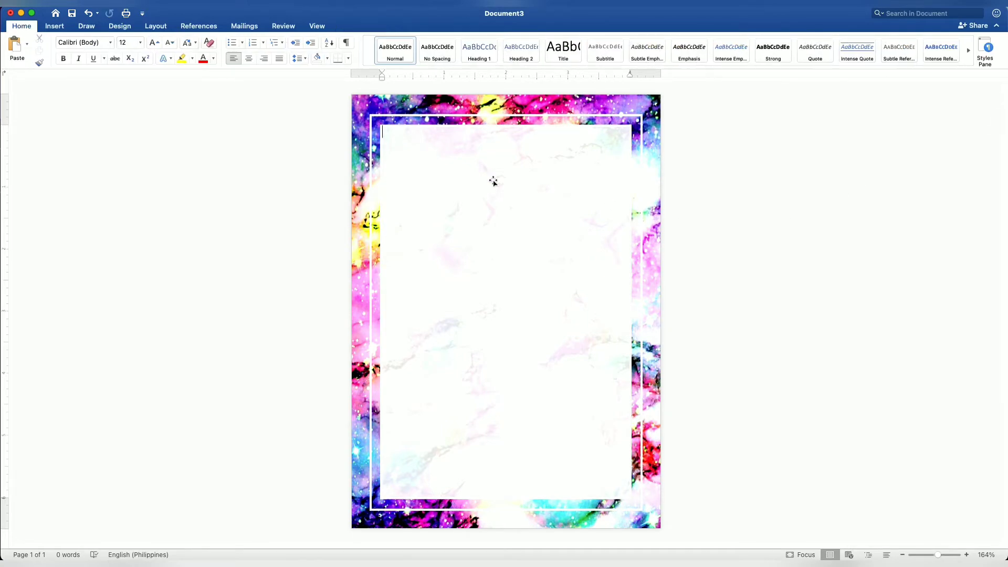
# Draw a rectangle about 3.1" wide and 1.42" high in the upper part of the white panel and add the text "18"
pyautogui.click(53, 28)
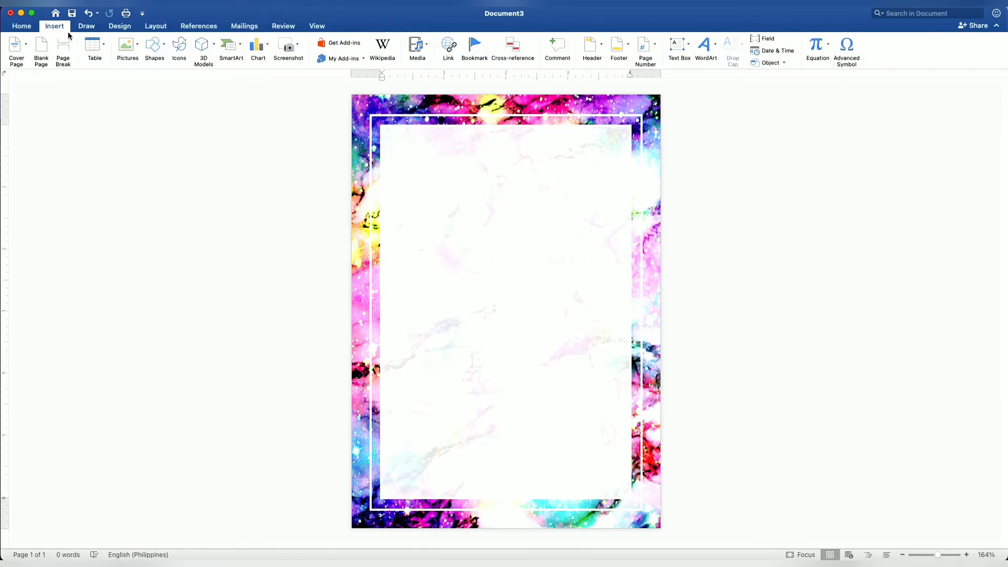
pyautogui.click(153, 45)
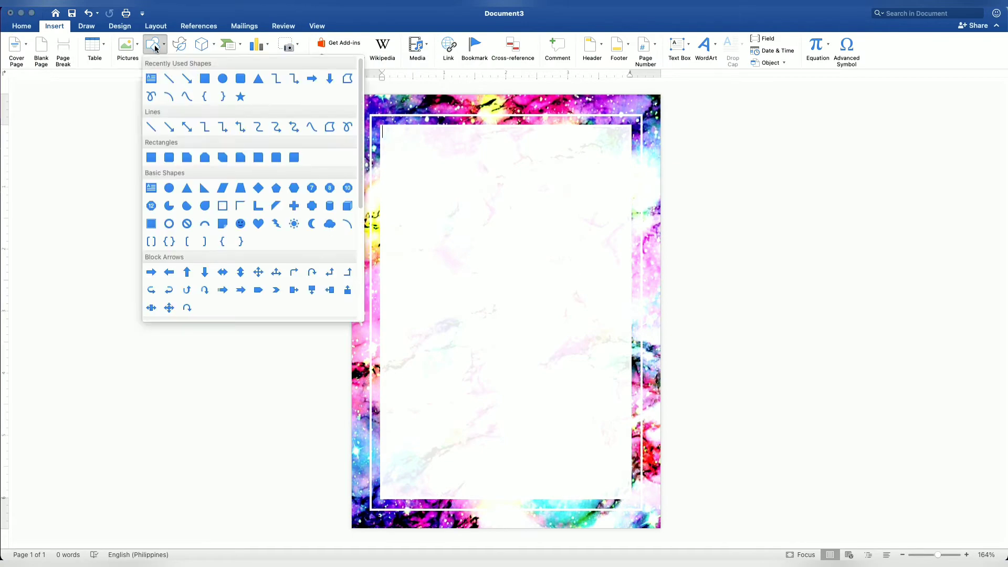
pyautogui.click(207, 78)
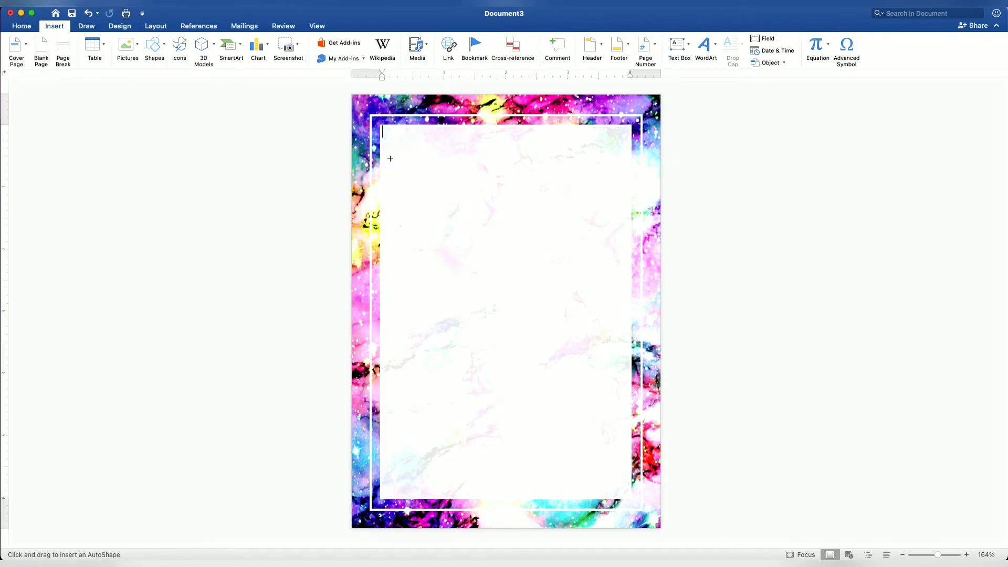
pyautogui.moveTo(408, 161); pyautogui.dragTo(601, 248)
pyautogui.rightClick(499, 206)
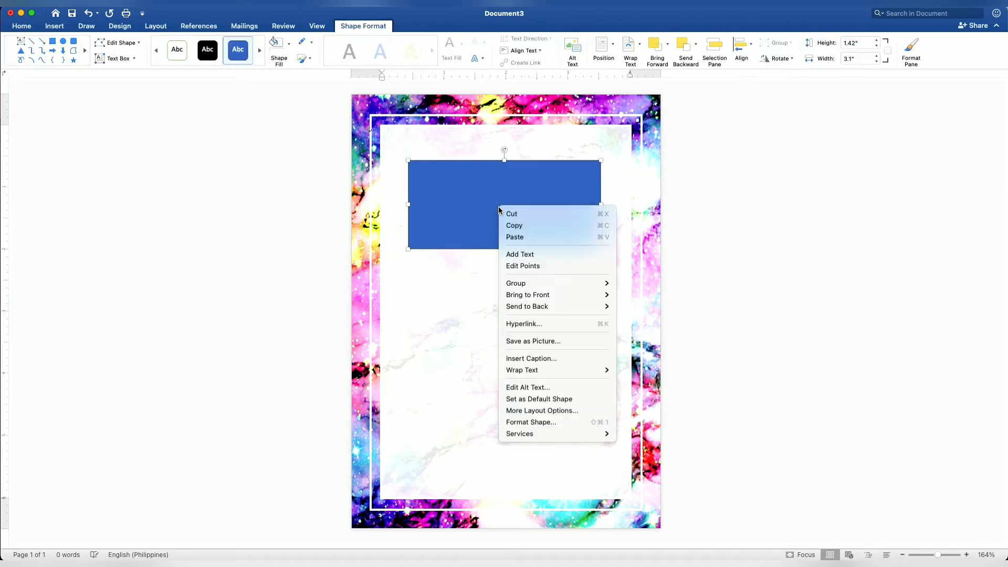
pyautogui.click(531, 252)
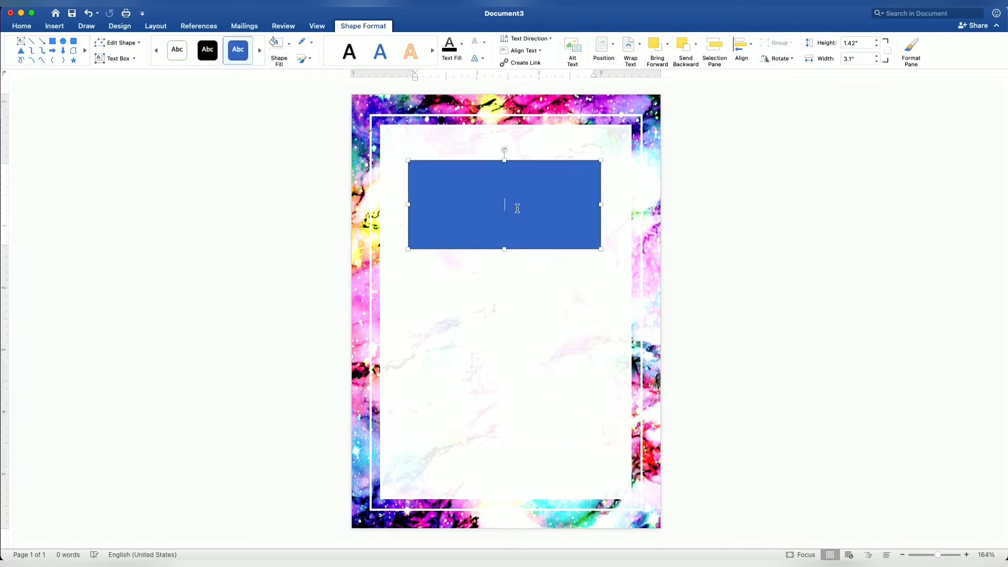
pyautogui.write('18')
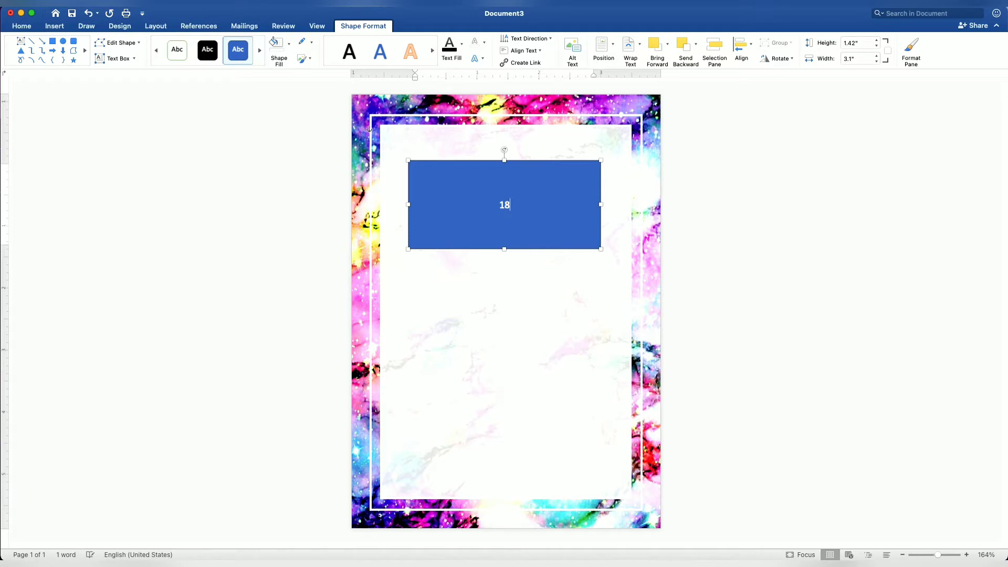
# Remove the fill and outline of the "18" box and make its text black
pyautogui.moveTo(519, 211); pyautogui.dragTo(491, 205)
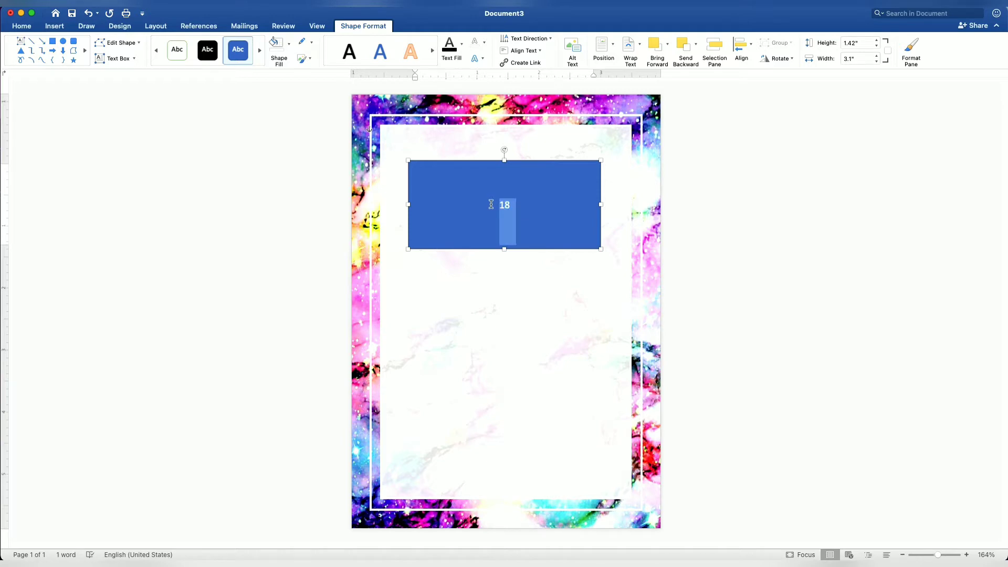
pyautogui.click(290, 52)
pyautogui.click(296, 68)
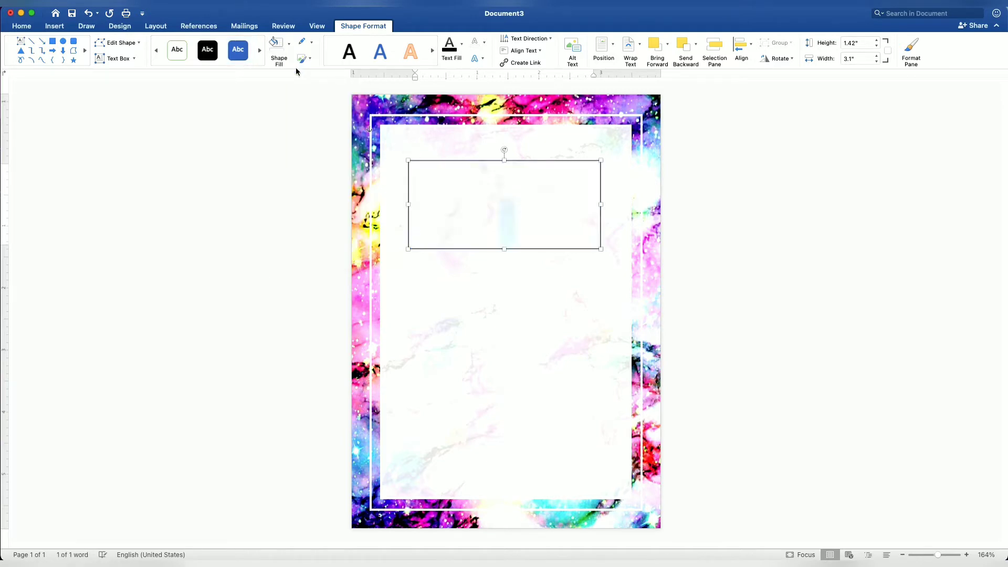
pyautogui.click(312, 44)
pyautogui.click(317, 62)
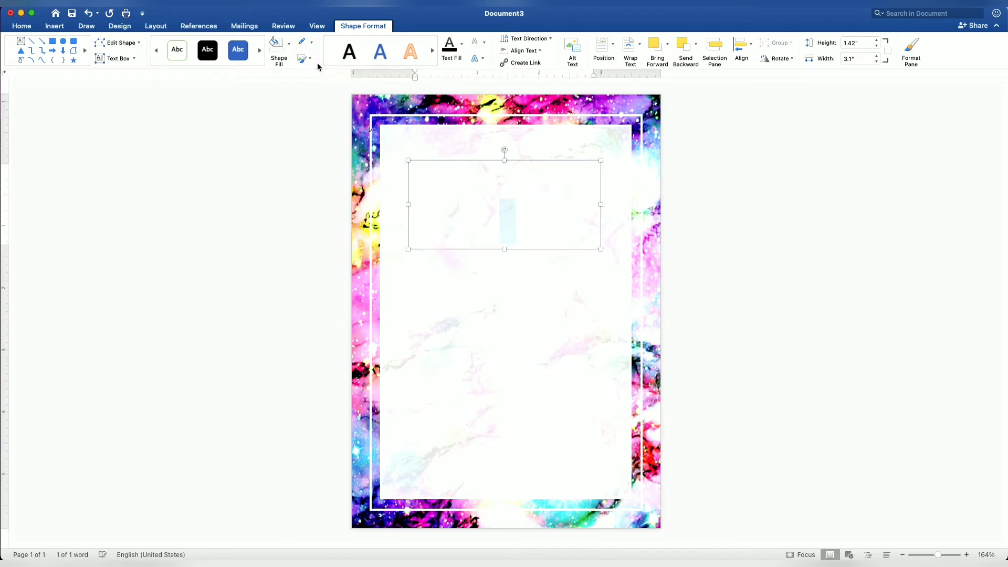
pyautogui.click(461, 44)
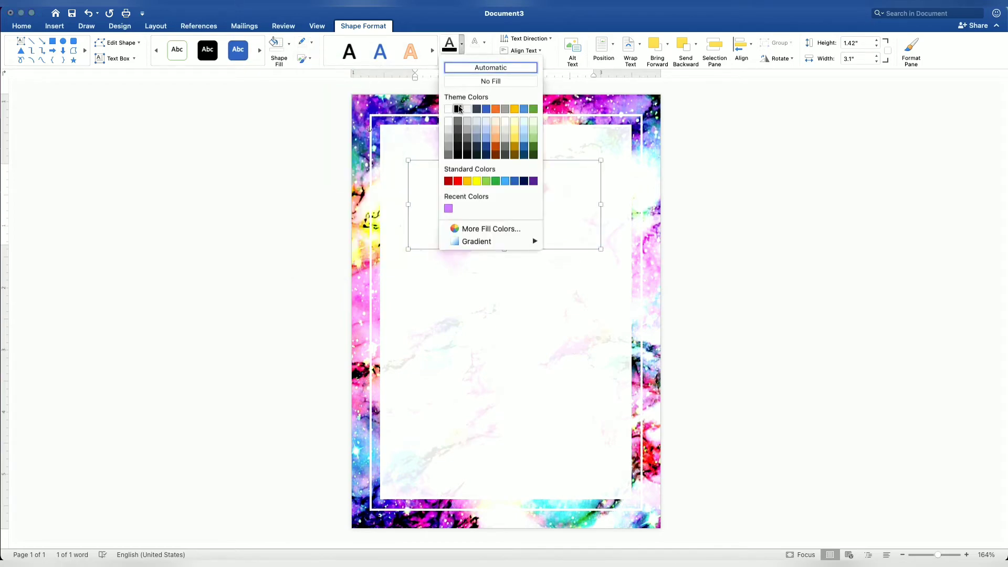
pyautogui.click(458, 111)
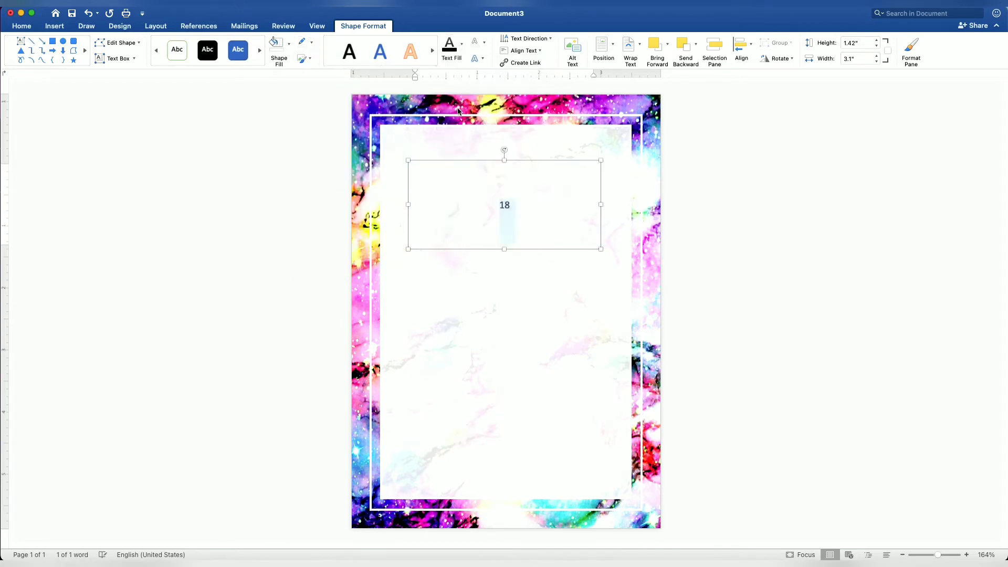
# Format the "18" as bold Times New Roman at 100 pt and move its box up to the panel's upper edge
pyautogui.click(32, 28)
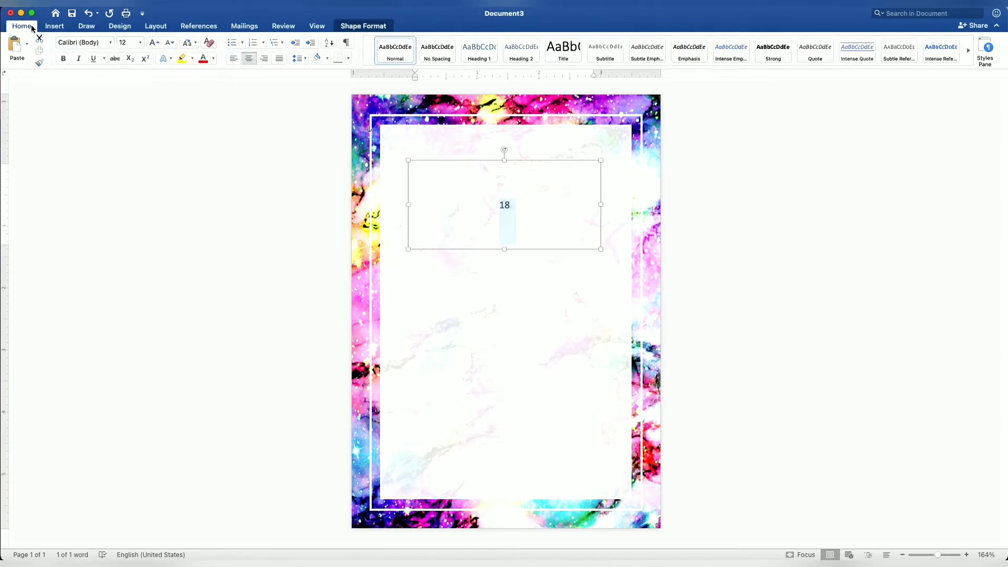
pyautogui.click(111, 43)
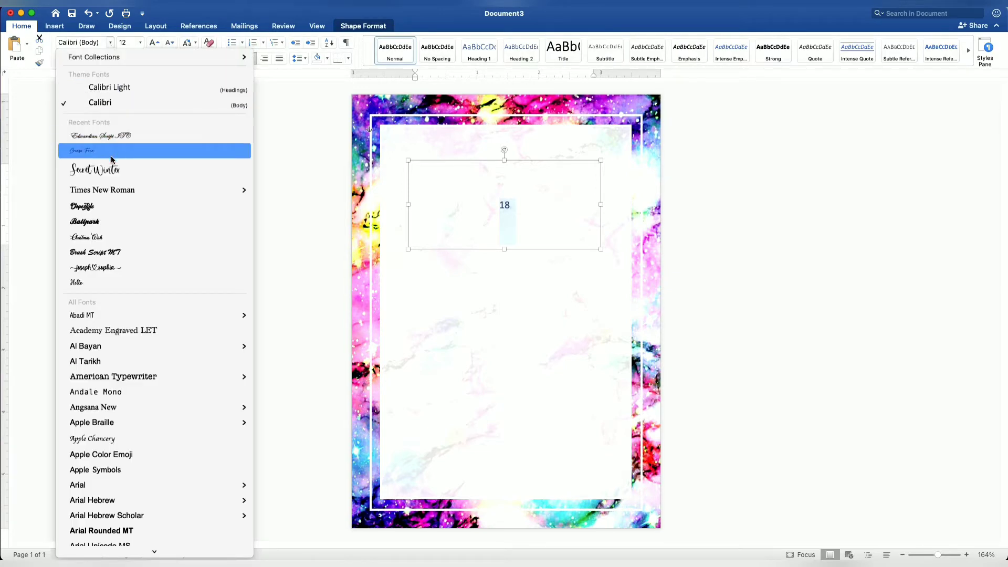
pyautogui.click(113, 193)
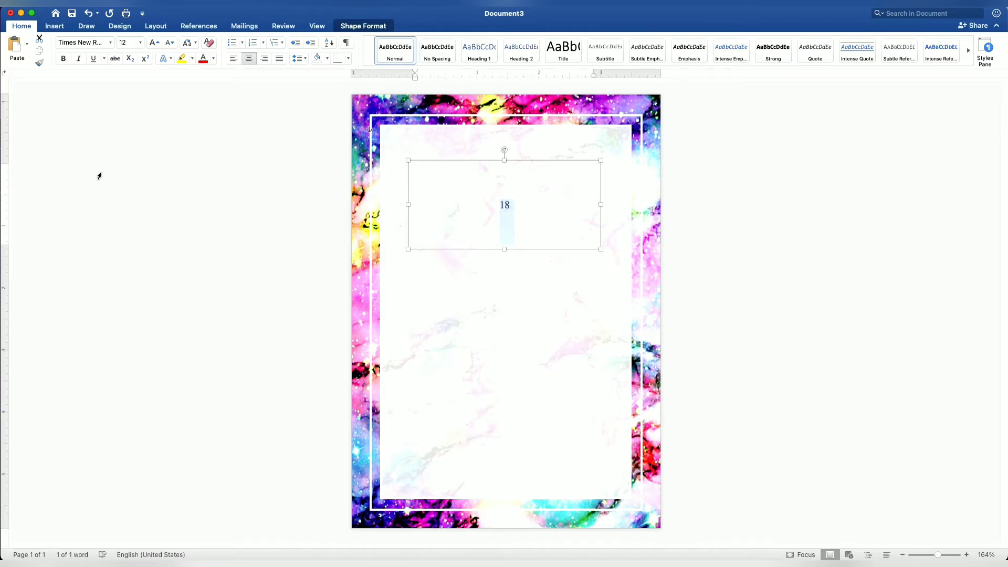
pyautogui.click(65, 59)
pyautogui.click(123, 42)
pyautogui.write('100')
pyautogui.press('Return')
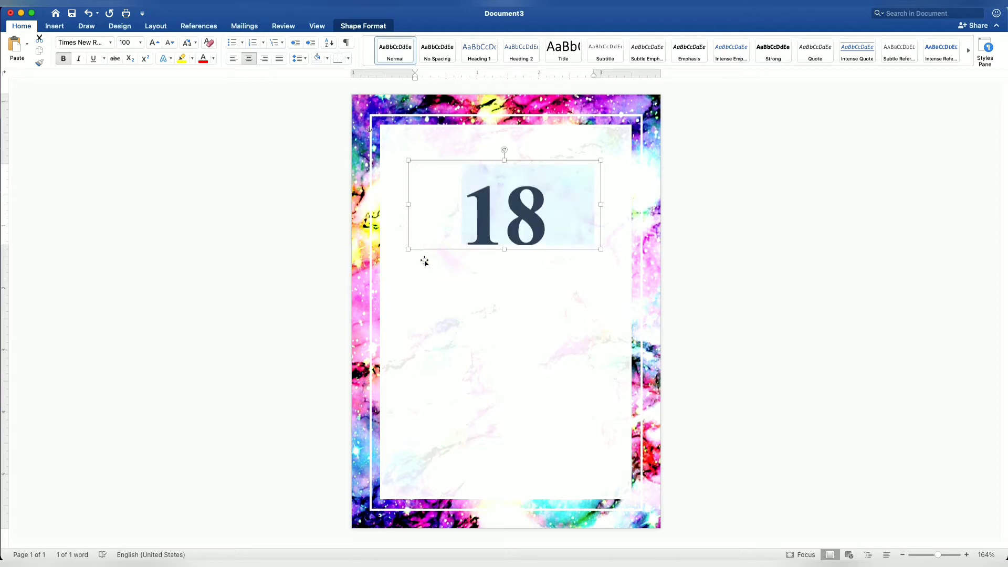
pyautogui.moveTo(505, 252); pyautogui.dragTo(508, 203)
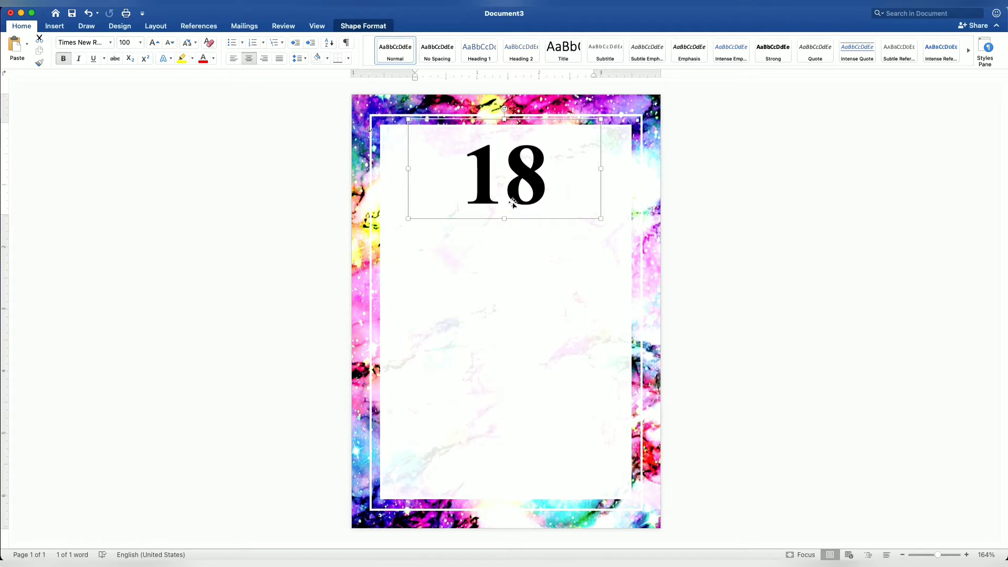
# Duplicate the "18" box just below the original and replace the copy's text with "eighteen"
pyautogui.rightClick(513, 203)
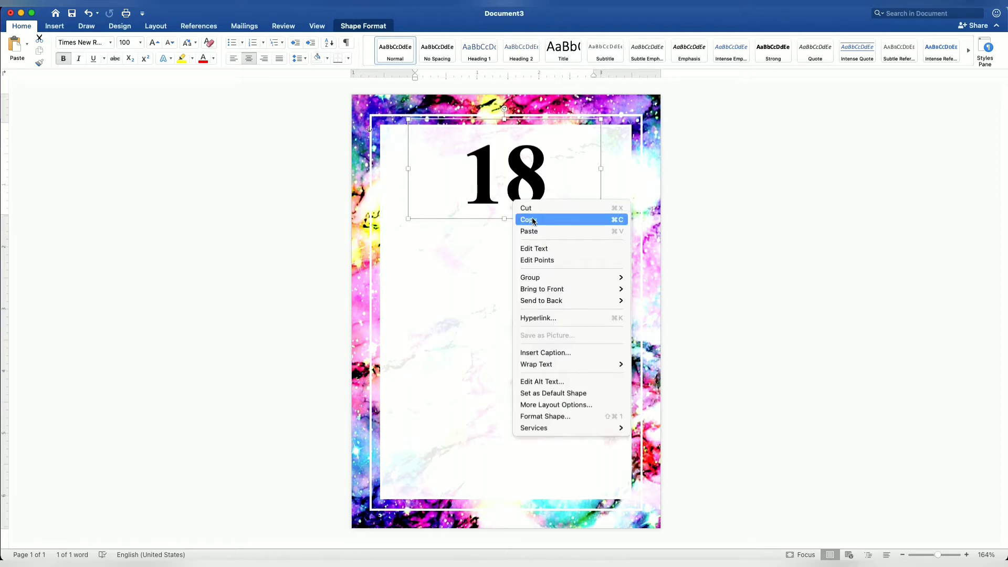
pyautogui.click(532, 219)
pyautogui.rightClick(506, 205)
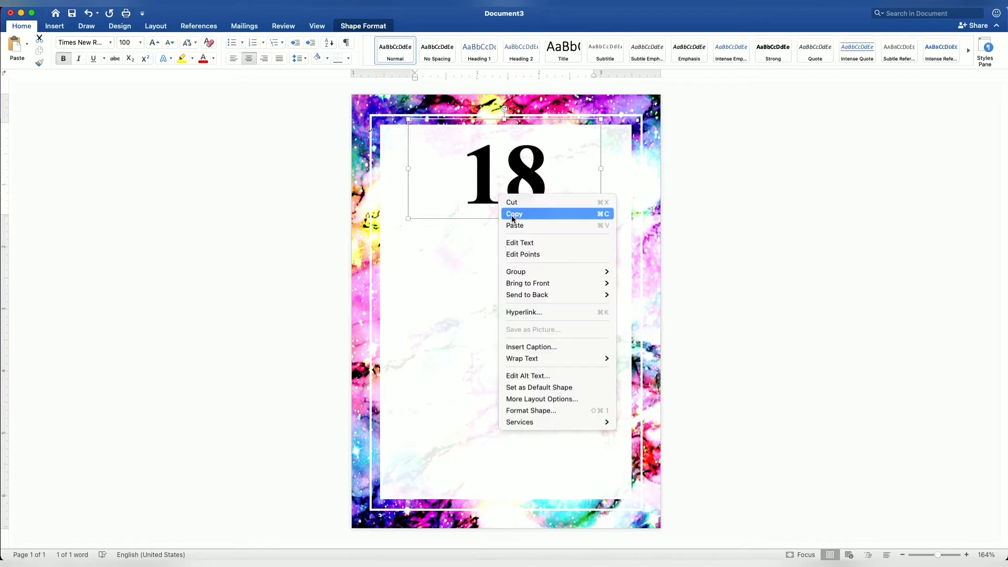
pyautogui.click(513, 223)
pyautogui.moveTo(513, 226); pyautogui.dragTo(477, 245)
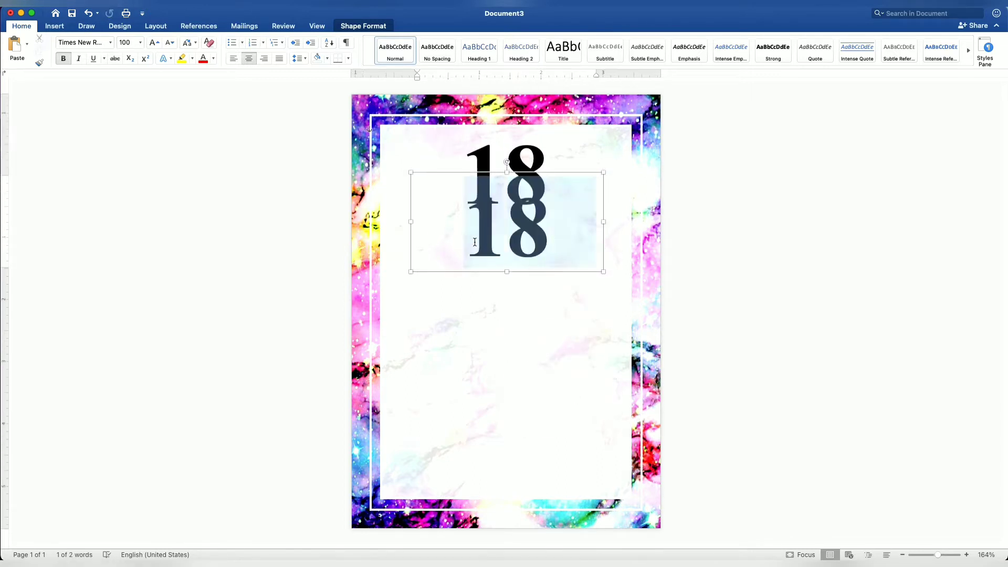
pyautogui.write('eigh')
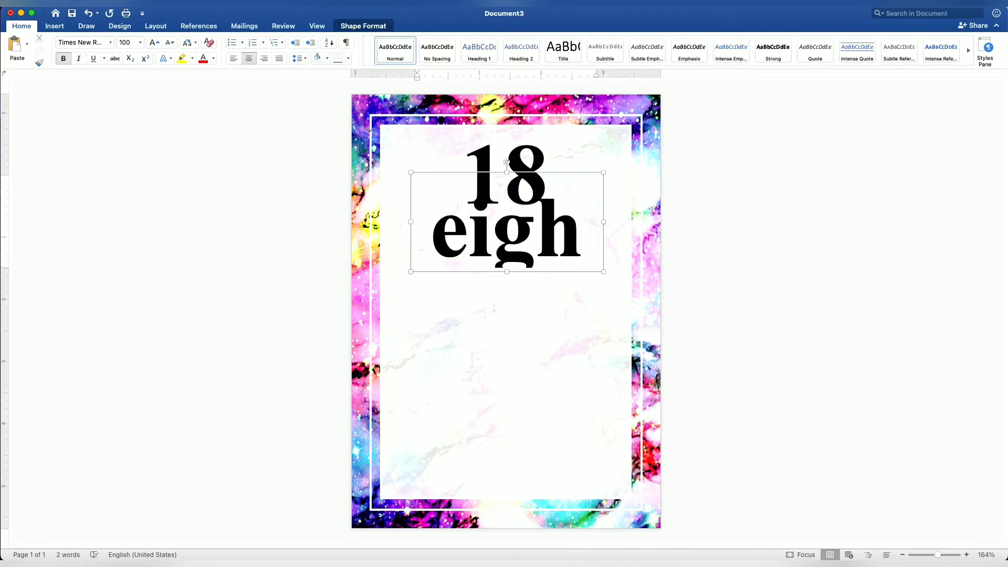
# Reduce the font size of the "eighteen" text to 55 pt
pyautogui.press('super+a')
pyautogui.press('super+[')
pyautogui.press('super+[')
pyautogui.press('super+[')
pyautogui.press('super+[')
pyautogui.press('super+[')
pyautogui.press('super+[')
pyautogui.press('super+[')
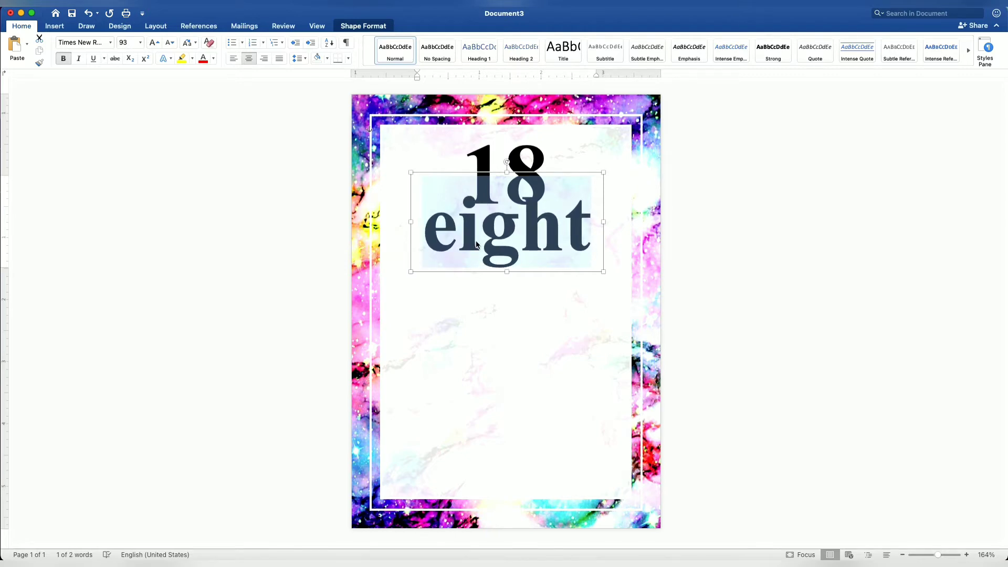
pyautogui.press('super+[')
pyautogui.press('super+[')
pyautogui.press('super+[')
pyautogui.press('super+[')
pyautogui.press('super+[')
pyautogui.press('super+[')
pyautogui.press('super+[')
pyautogui.press('super+[')
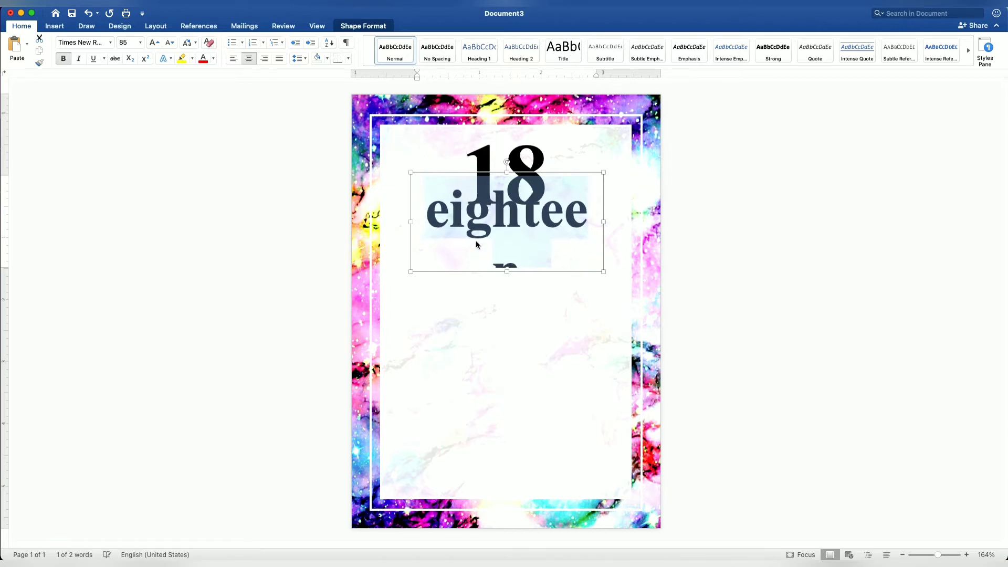
pyautogui.press('super+[')
pyautogui.press('super+[')
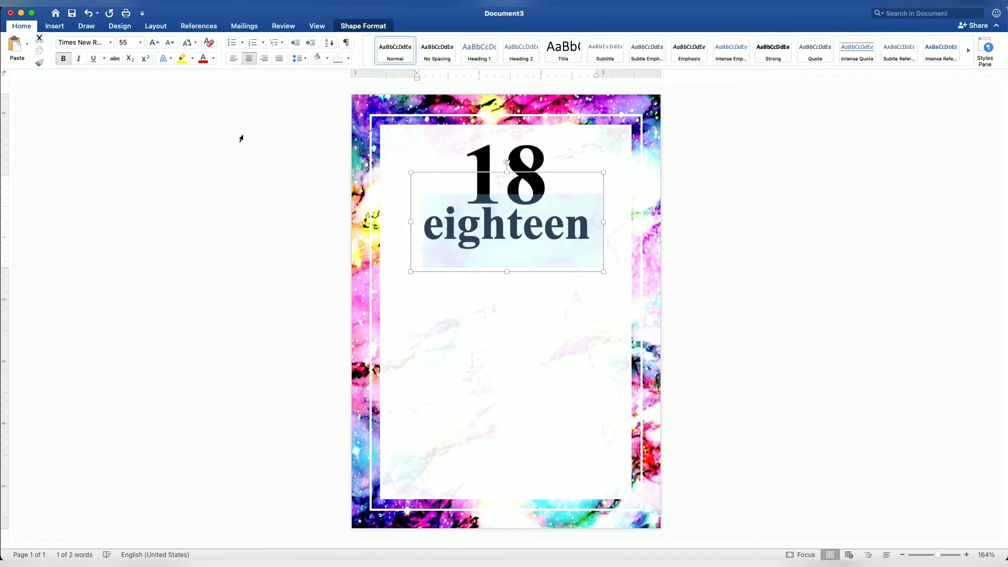
# Change the "eighteen" text to the Crimson Foam font at 100 pt
pyautogui.click(111, 43)
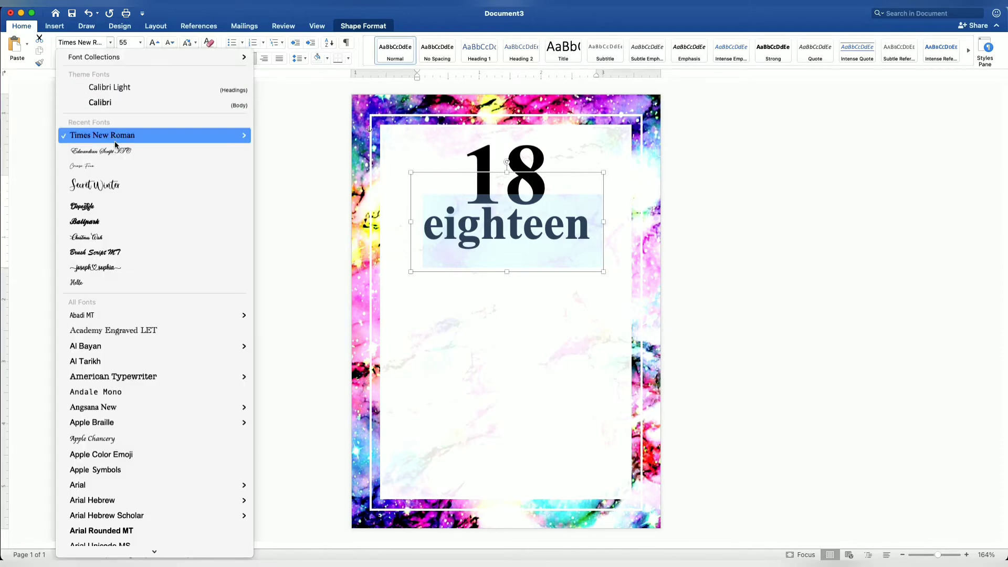
pyautogui.click(110, 166)
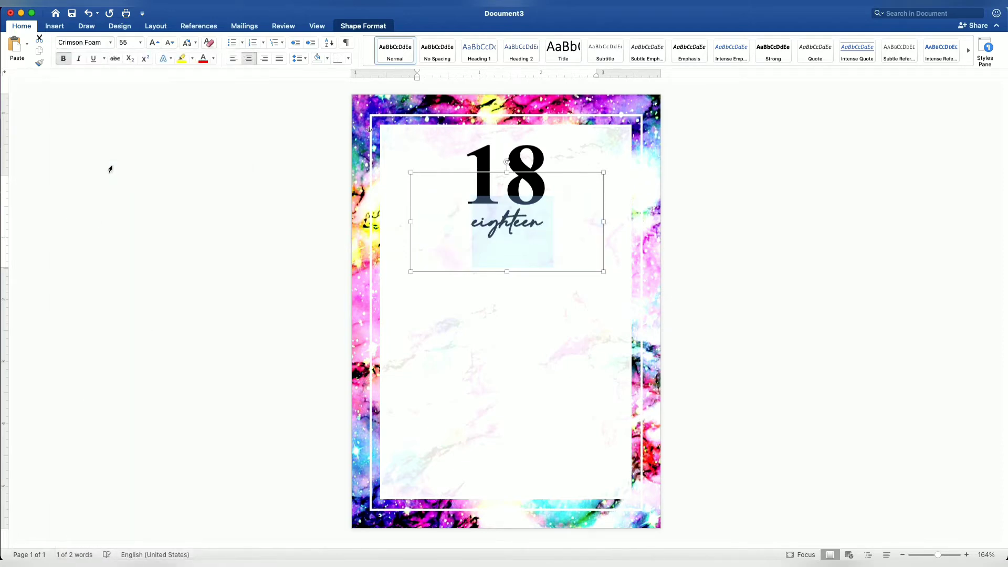
pyautogui.click(120, 43)
pyautogui.press('Return')
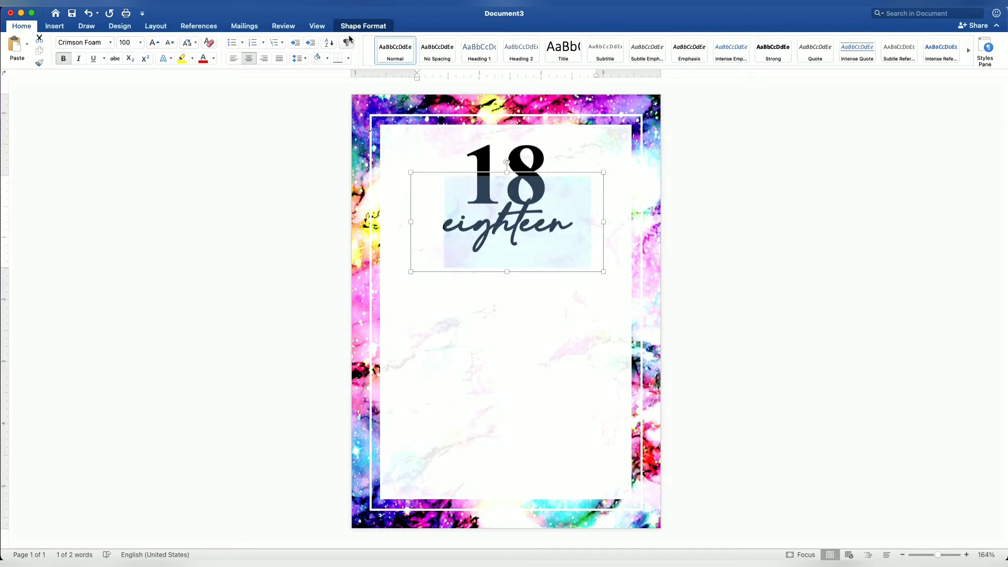
# Give the "eighteen" text a white fill and an outline in the recently used light purple
pyautogui.click(364, 27)
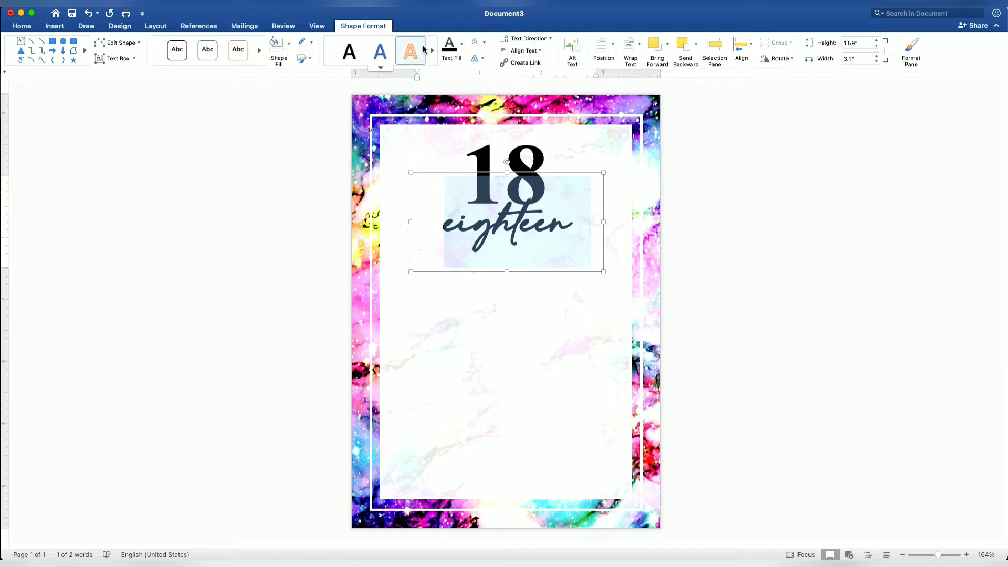
pyautogui.click(462, 54)
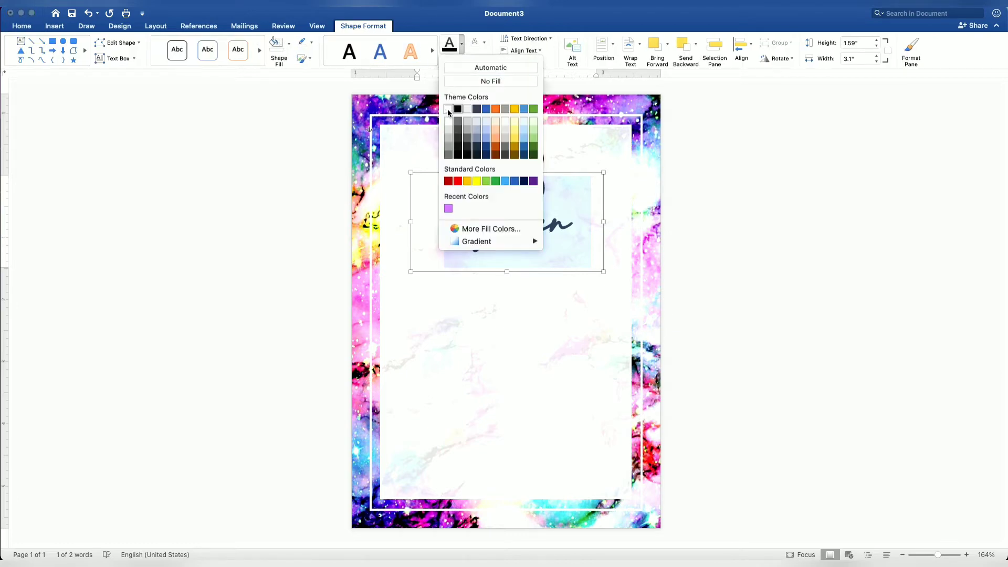
pyautogui.click(448, 110)
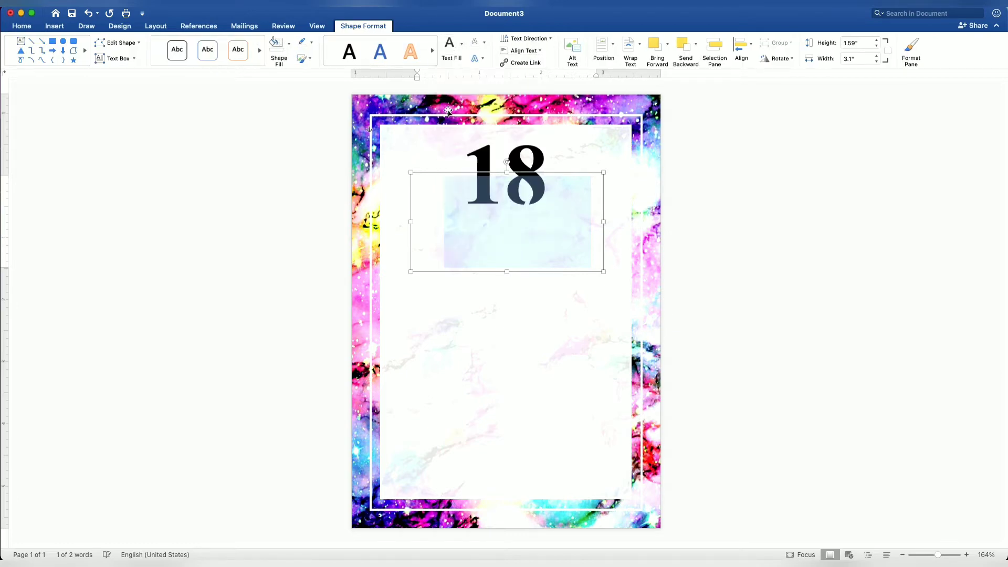
pyautogui.click(485, 44)
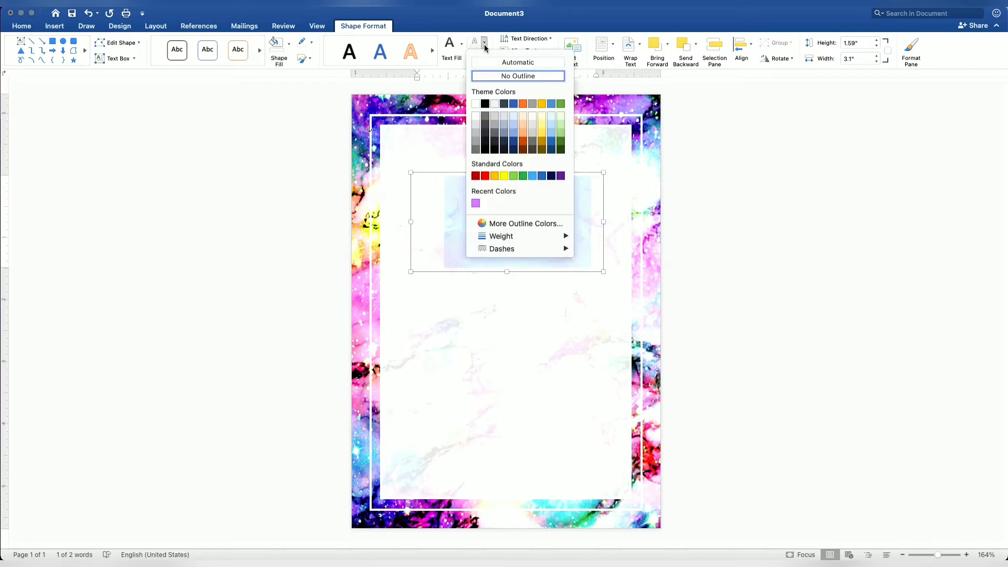
pyautogui.click(476, 203)
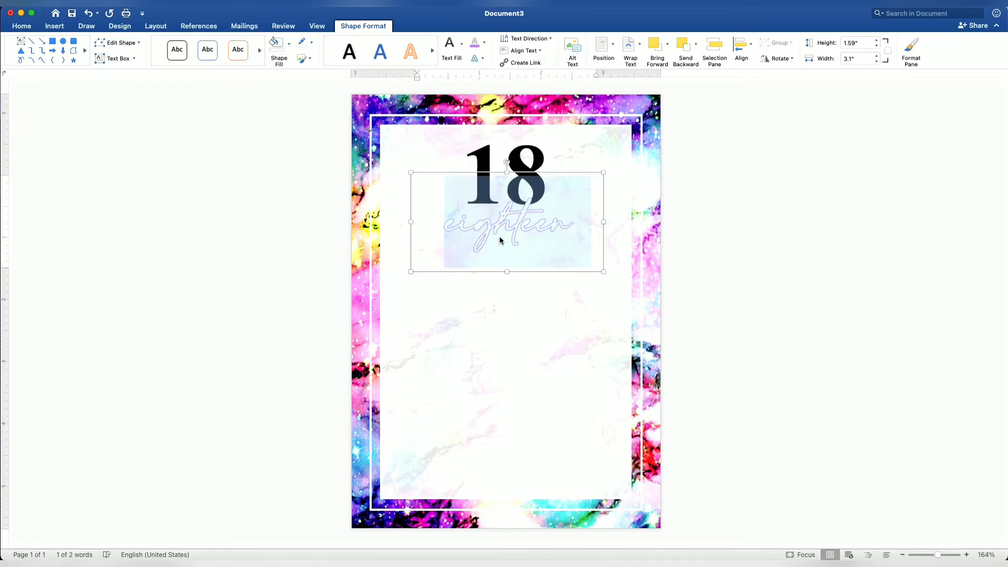
# Move the "eighteen" box up slightly so the script overlaps the lower part of the "18"
pyautogui.moveTo(501, 240); pyautogui.dragTo(497, 242)
pyautogui.click(553, 242)
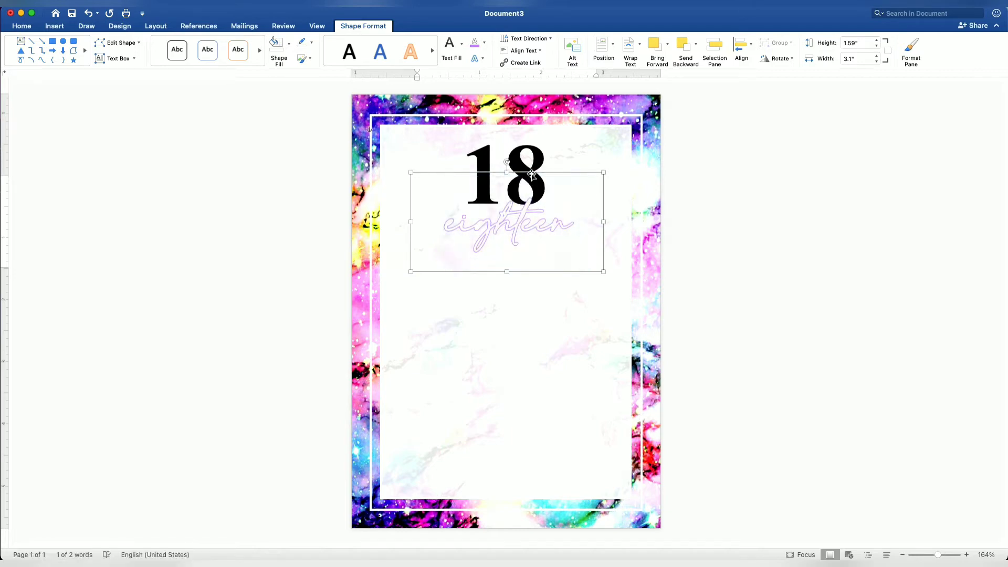
pyautogui.moveTo(532, 174); pyautogui.dragTo(532, 159)
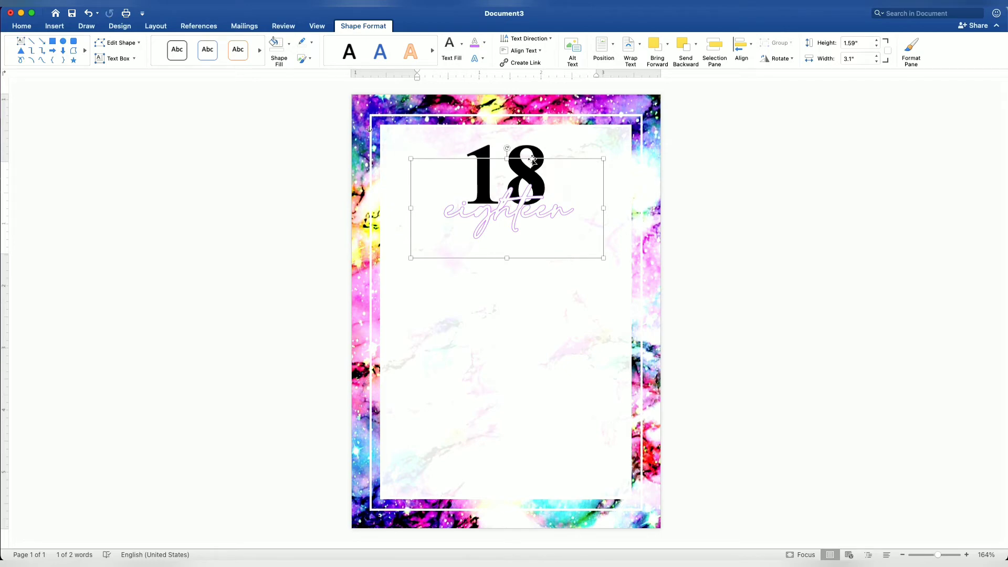
# Duplicate the "eighteen" box, place the copy in the lower part of the panel and enlarge it to about 3.25" wide by 3.64" high
pyautogui.rightClick(531, 160)
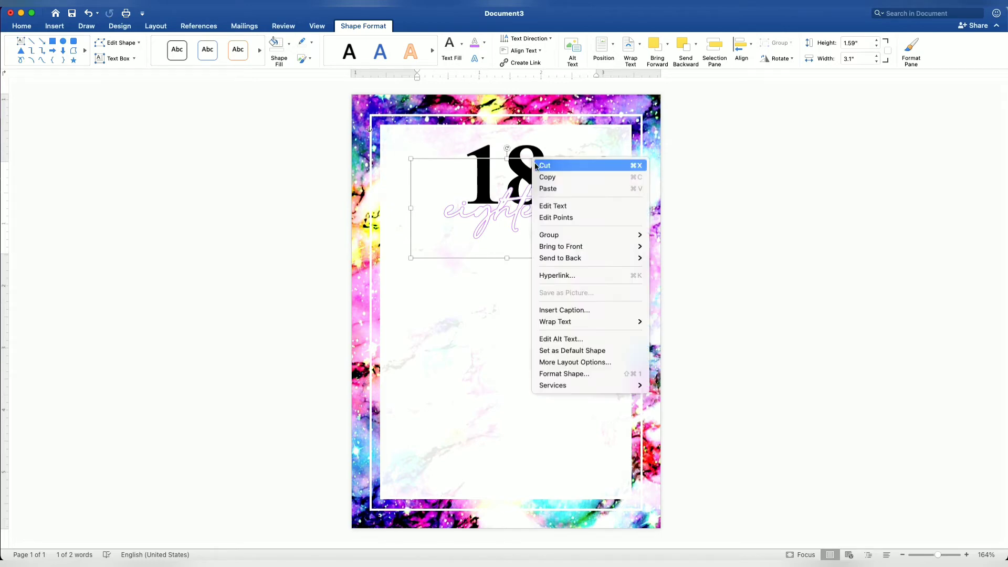
pyautogui.click(535, 176)
pyautogui.rightClick(543, 181)
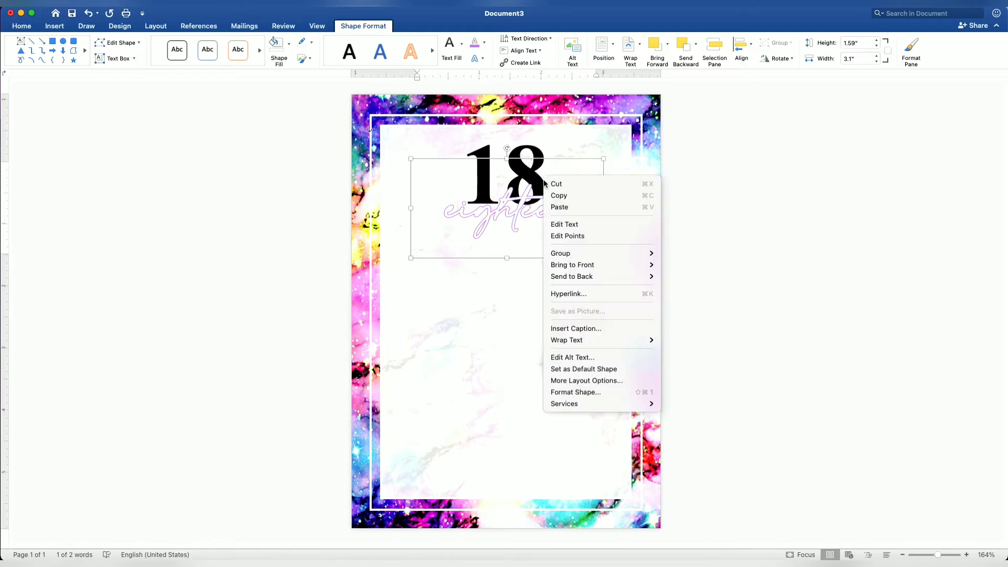
pyautogui.click(560, 207)
pyautogui.moveTo(528, 193); pyautogui.dragTo(523, 303)
pyautogui.moveTo(599, 357); pyautogui.dragTo(606, 484)
# Set the text in the large lower box to Times New Roman at 10 pt
pyautogui.click(535, 367)
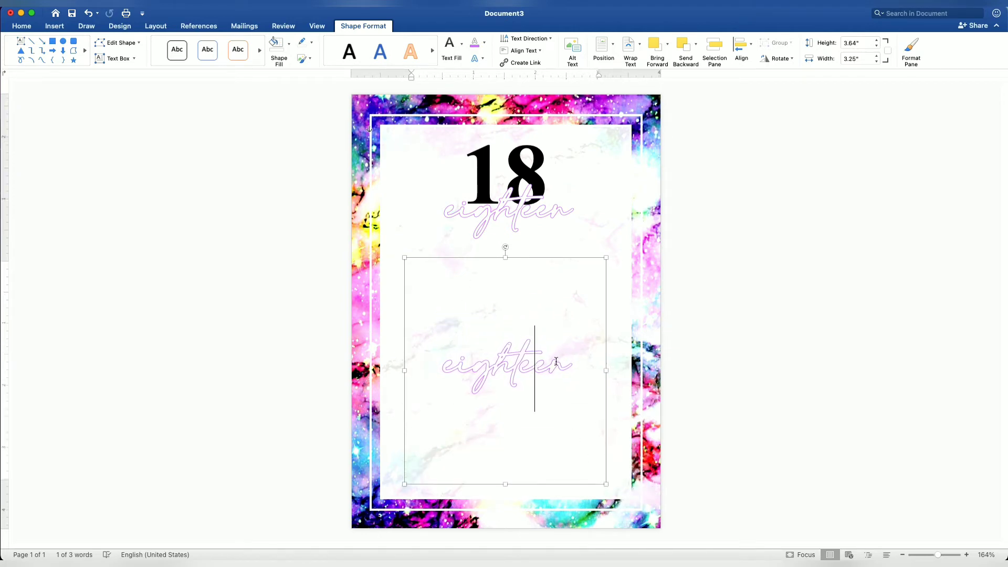
pyautogui.moveTo(574, 362); pyautogui.dragTo(443, 359)
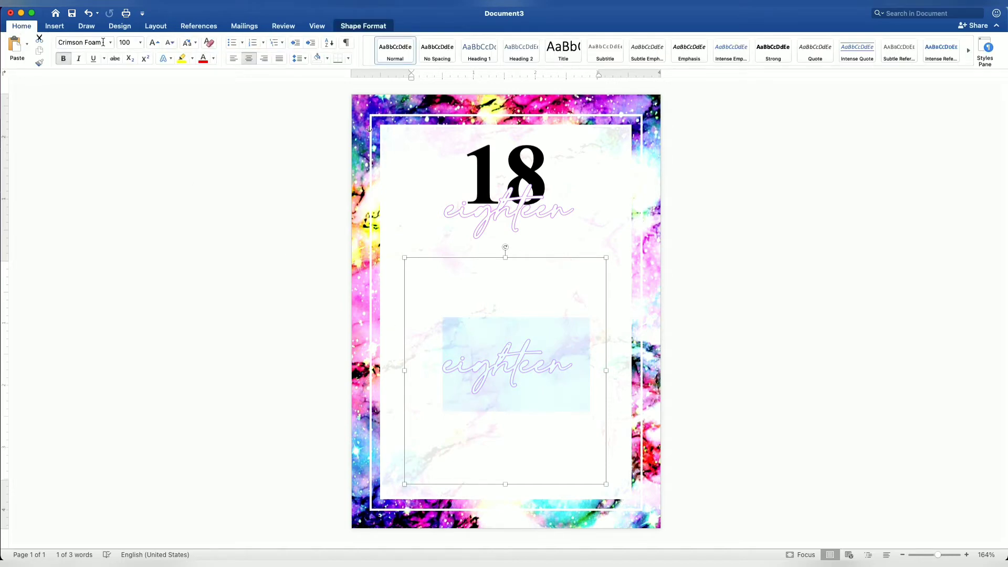
pyautogui.click(120, 43)
pyautogui.write('10')
pyautogui.press('Return')
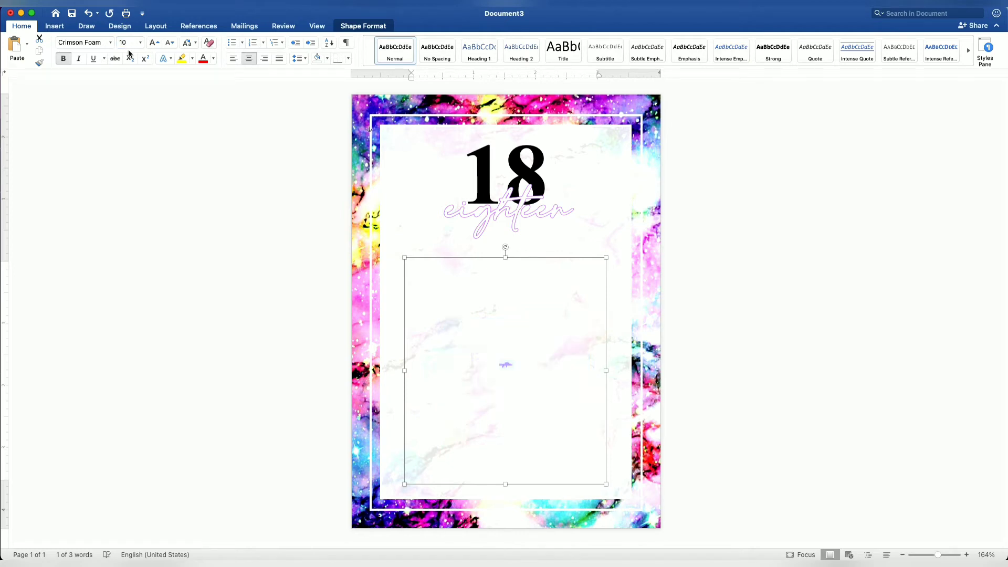
pyautogui.scroll(10, 574, 353)
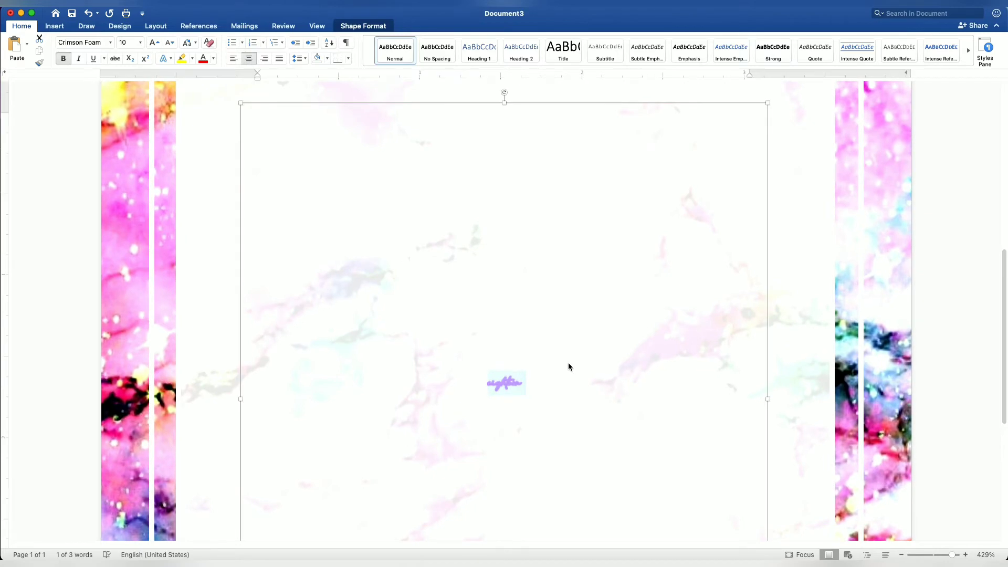
pyautogui.click(110, 43)
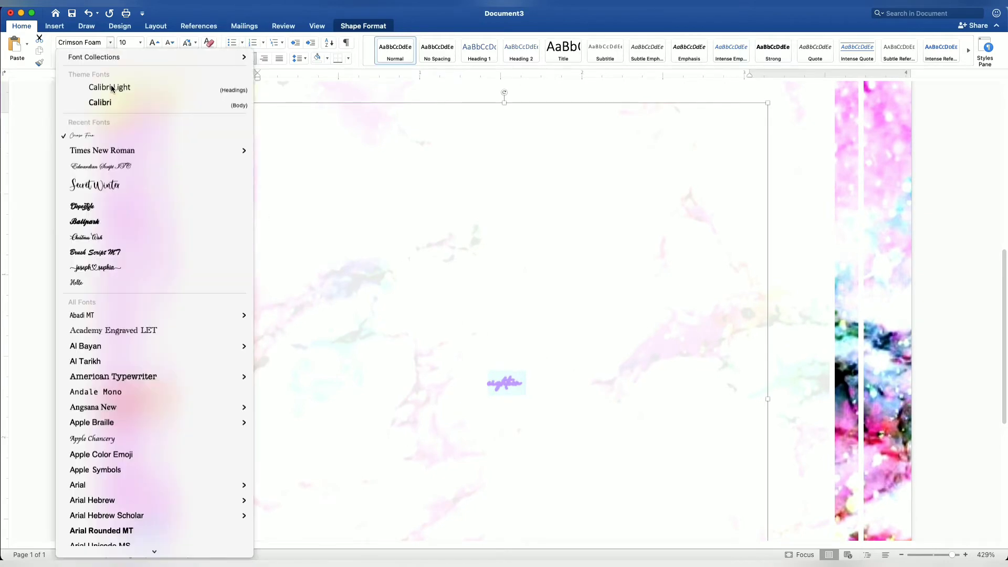
pyautogui.click(114, 152)
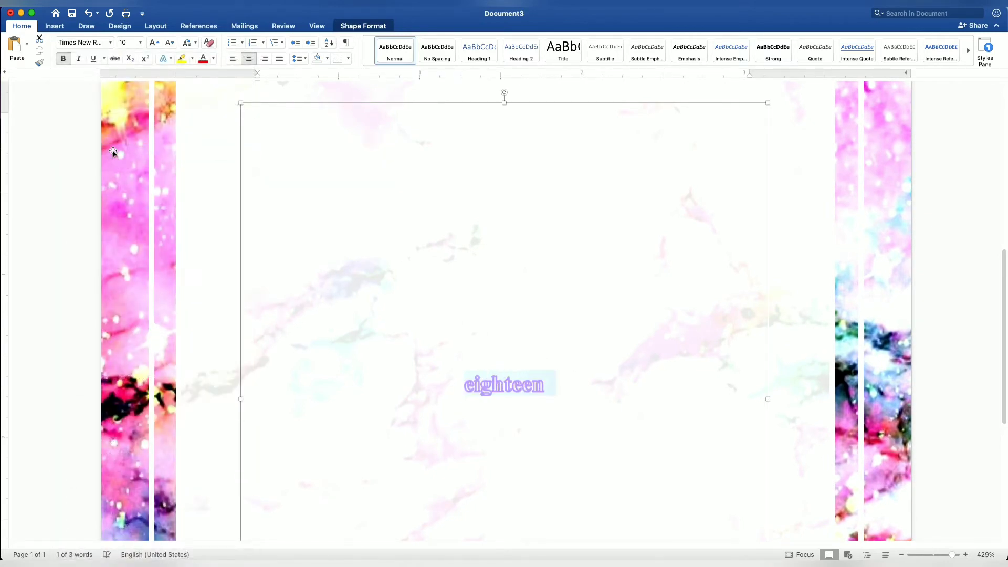
# Remove the lower text's outline, make its fill black and turn off bold
pyautogui.click(363, 26)
pyautogui.click(484, 42)
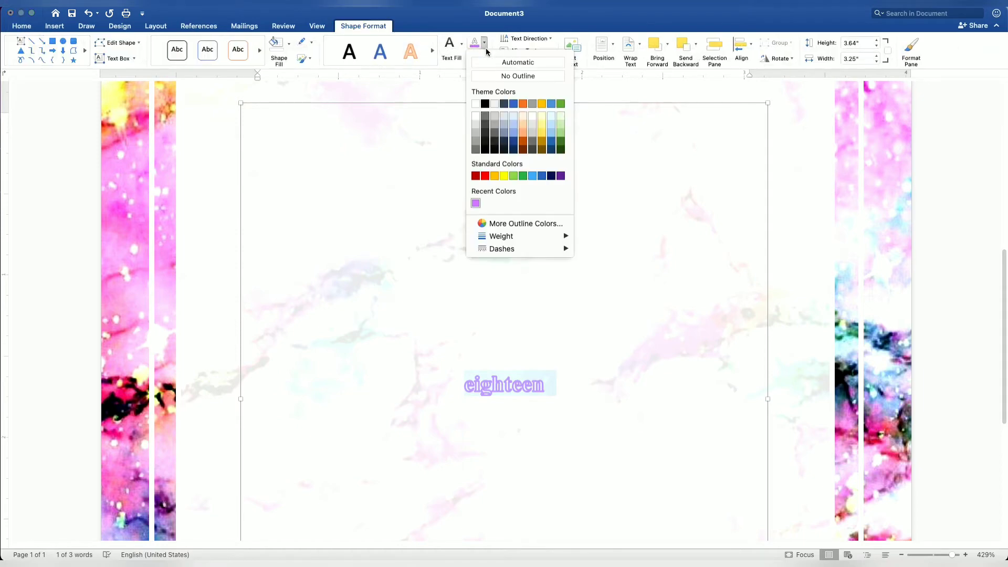
pyautogui.click(488, 77)
pyautogui.click(458, 57)
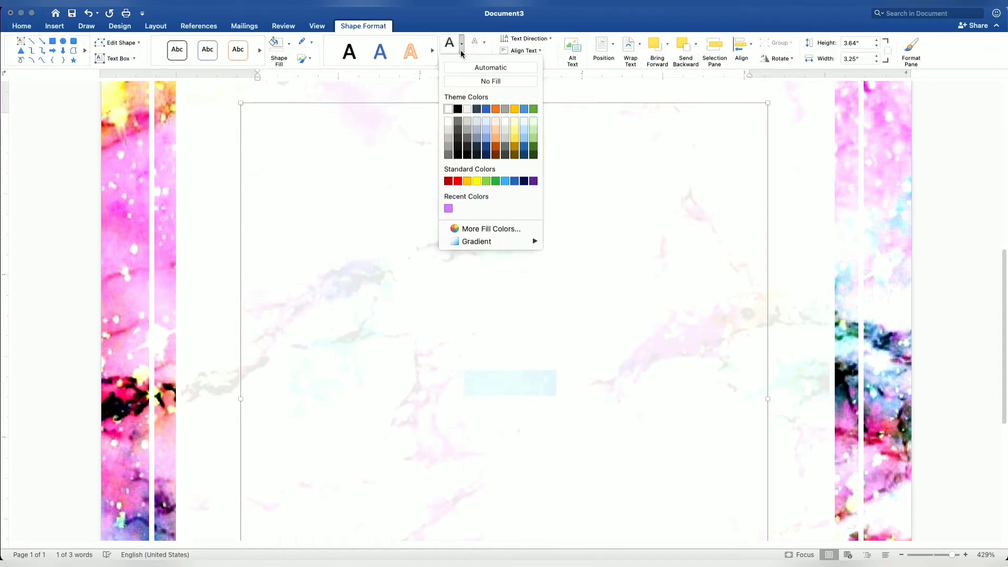
pyautogui.click(458, 109)
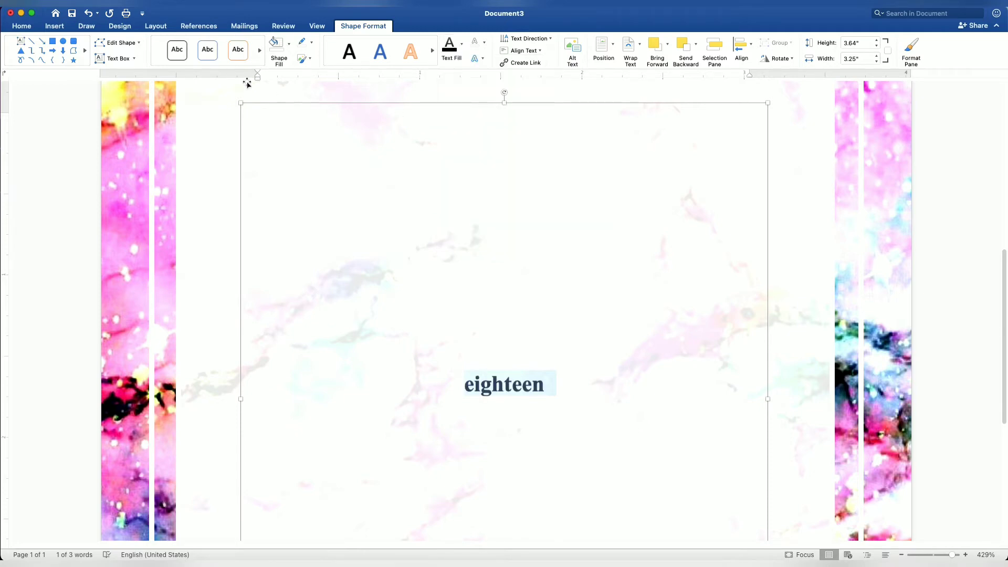
pyautogui.click(25, 31)
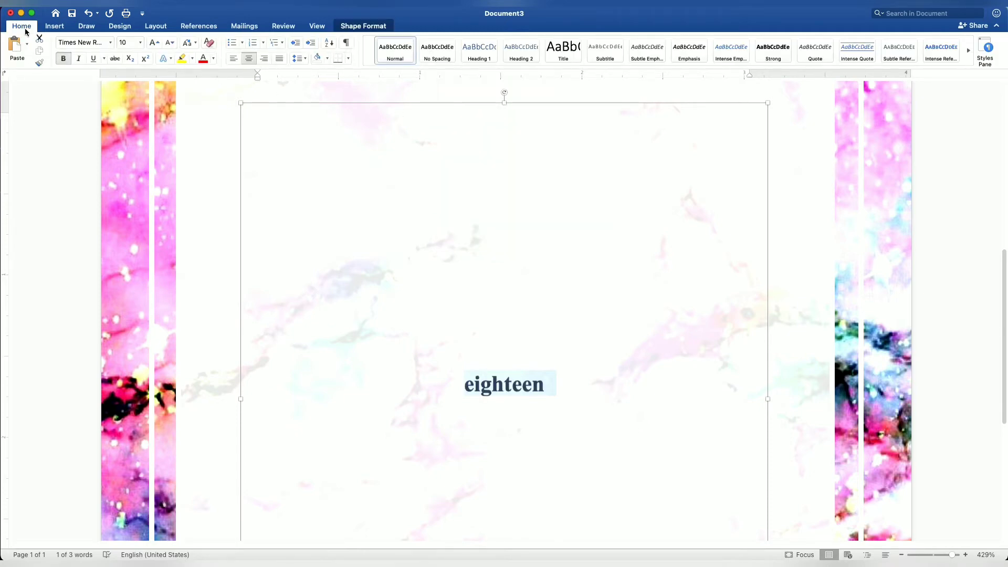
pyautogui.click(65, 60)
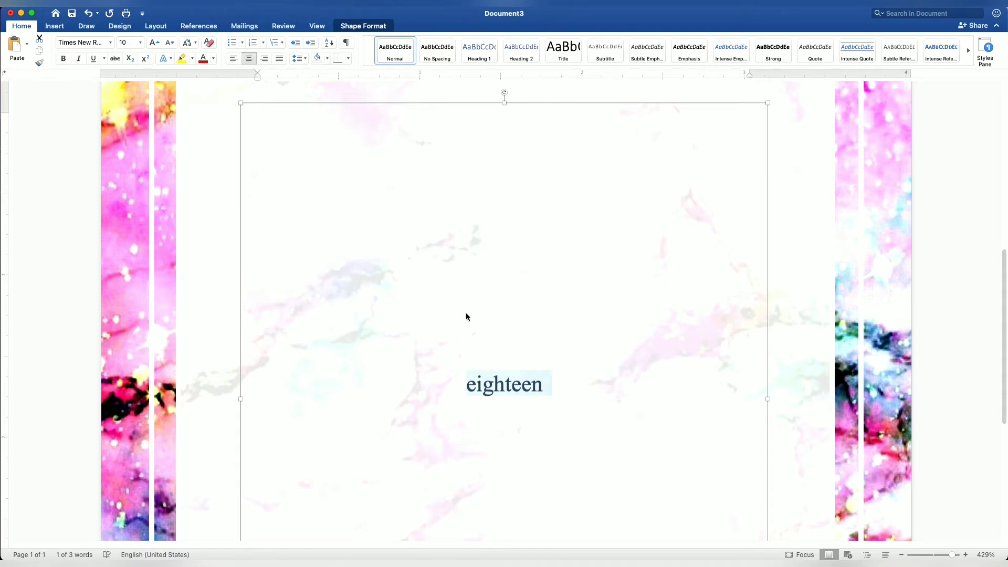
# Replace the lower box's text with the centred line "You are finally invited to a Debutante Ball"
pyautogui.write('You')
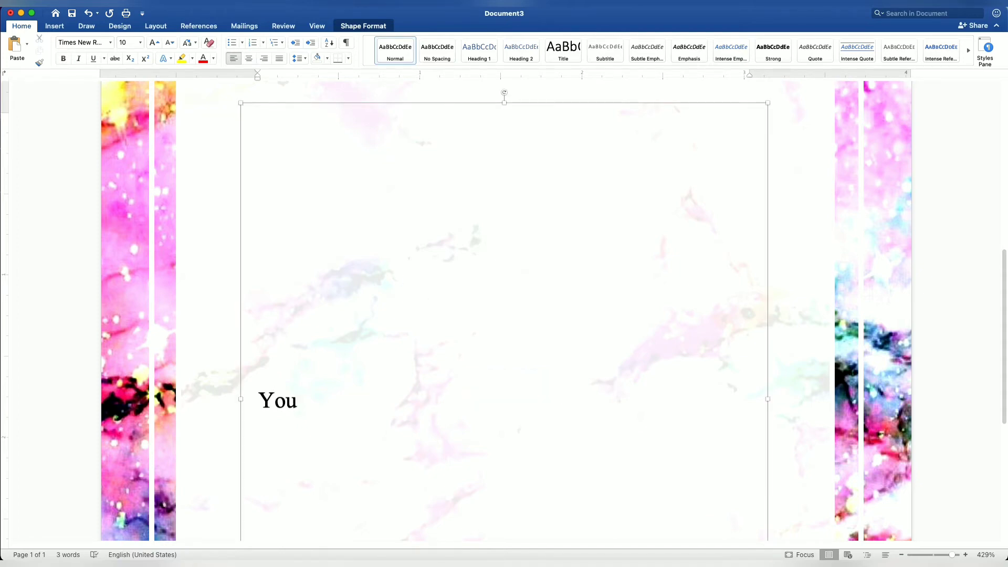
pyautogui.press('super+a')
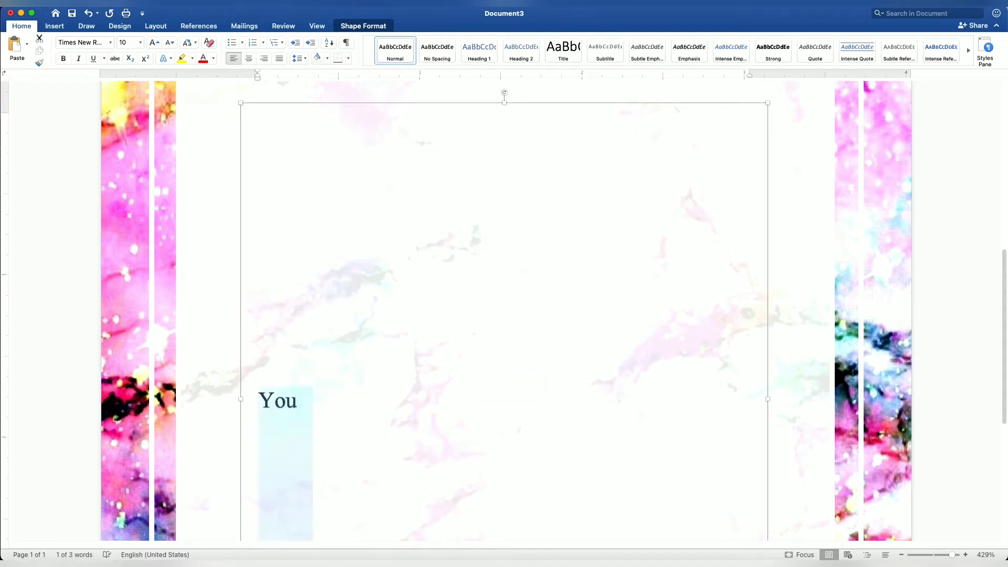
pyautogui.press('super+e')
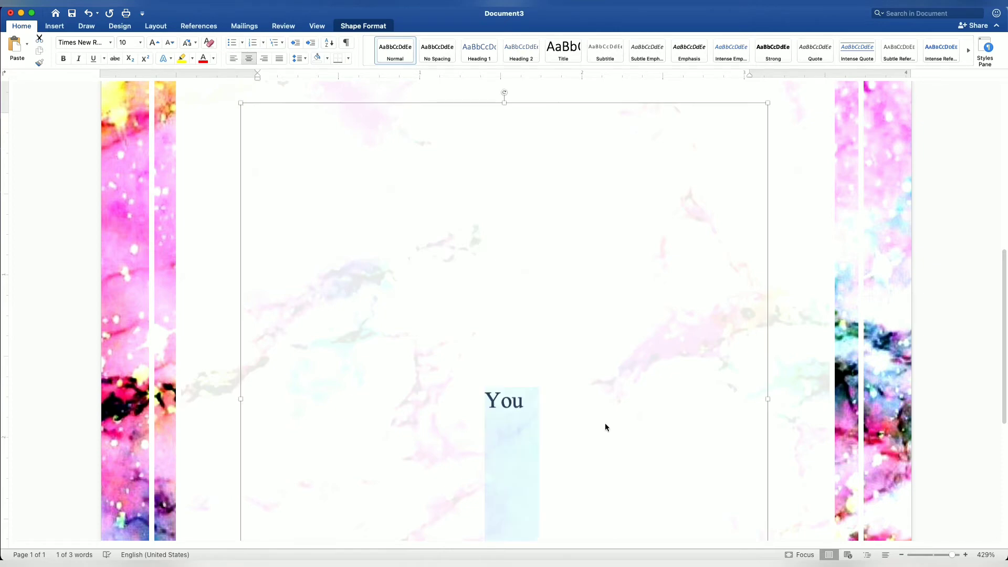
pyautogui.click(605, 427)
pyautogui.write('a')
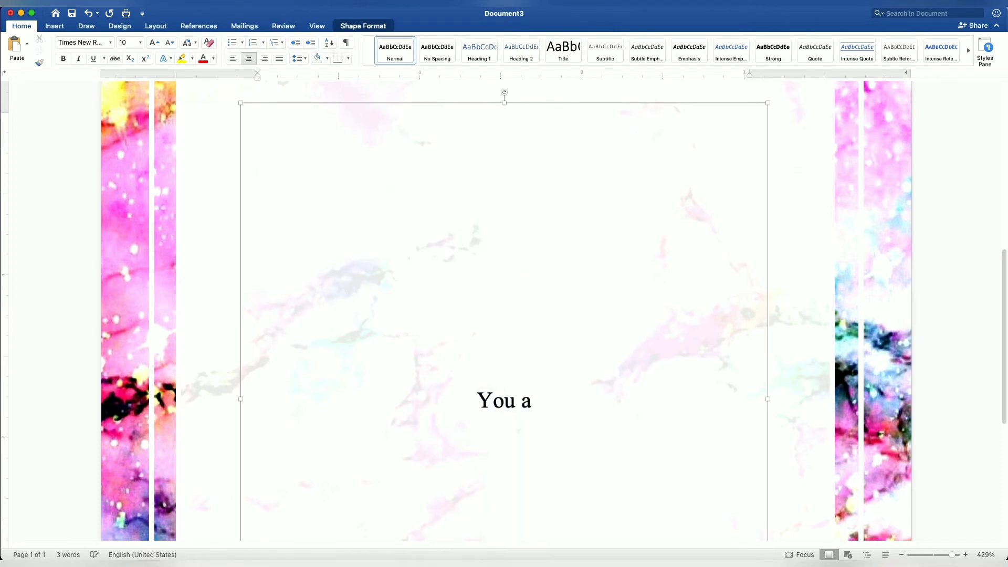
pyautogui.write('re finally')
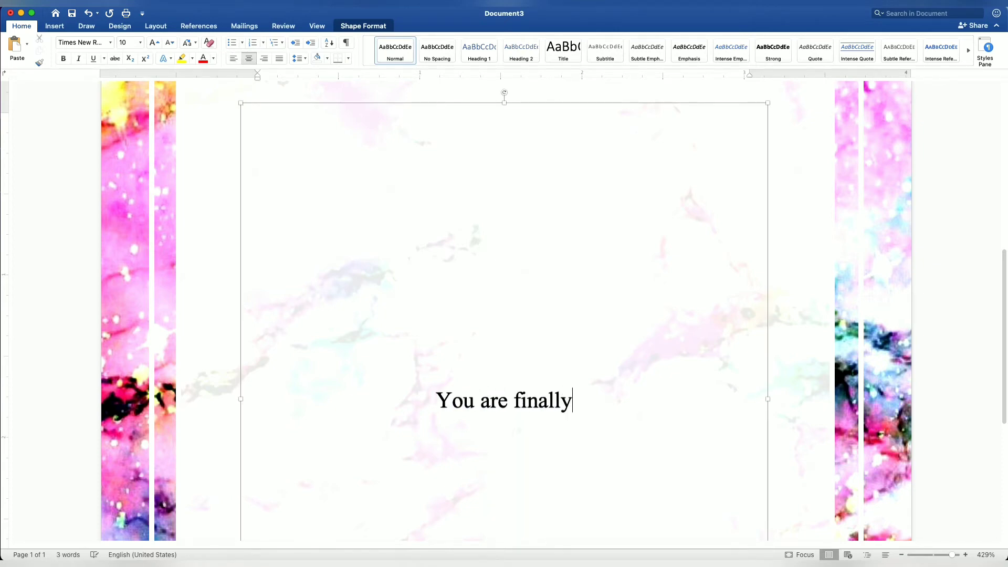
pyautogui.write(' invited ')
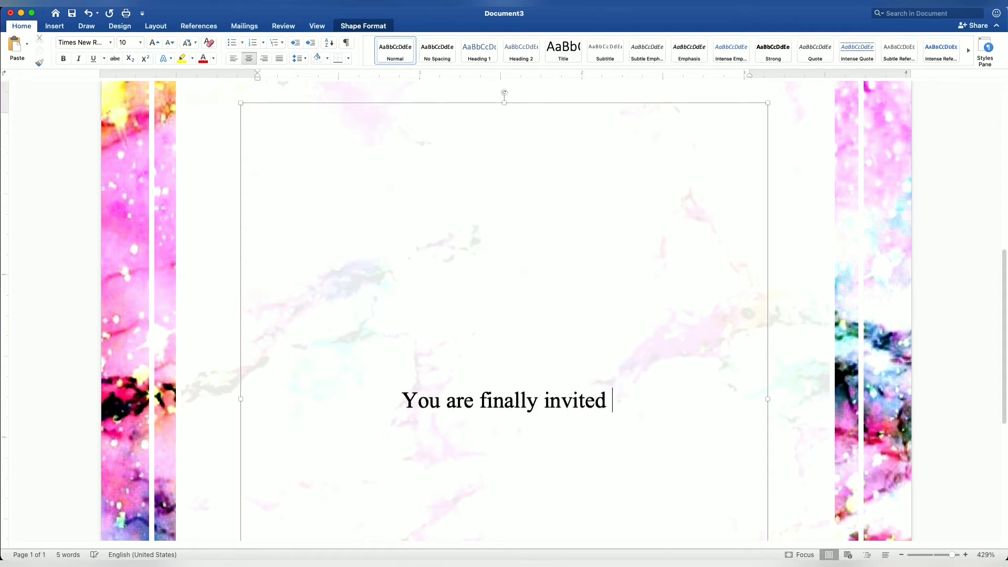
pyautogui.write('to a De')
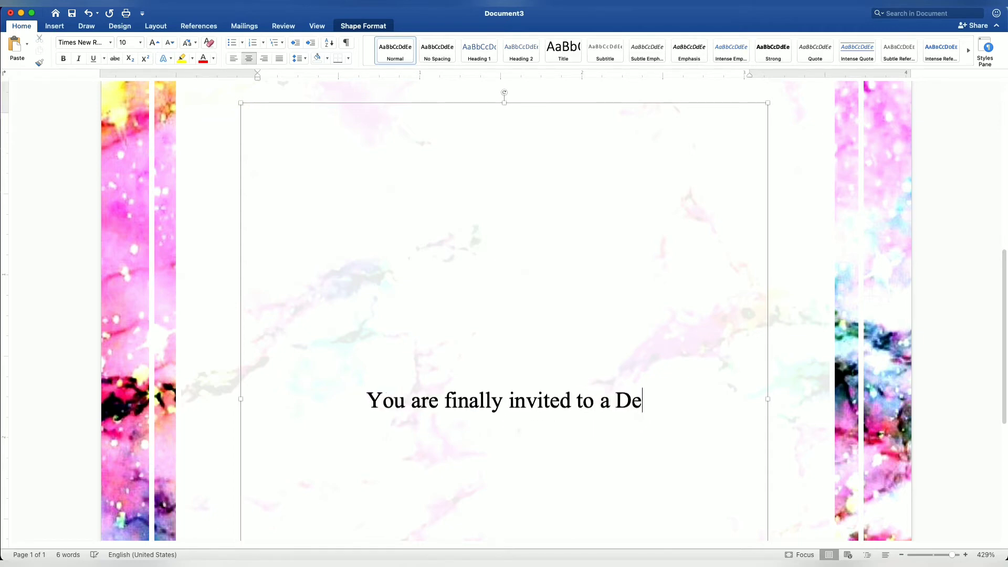
pyautogui.write('butante')
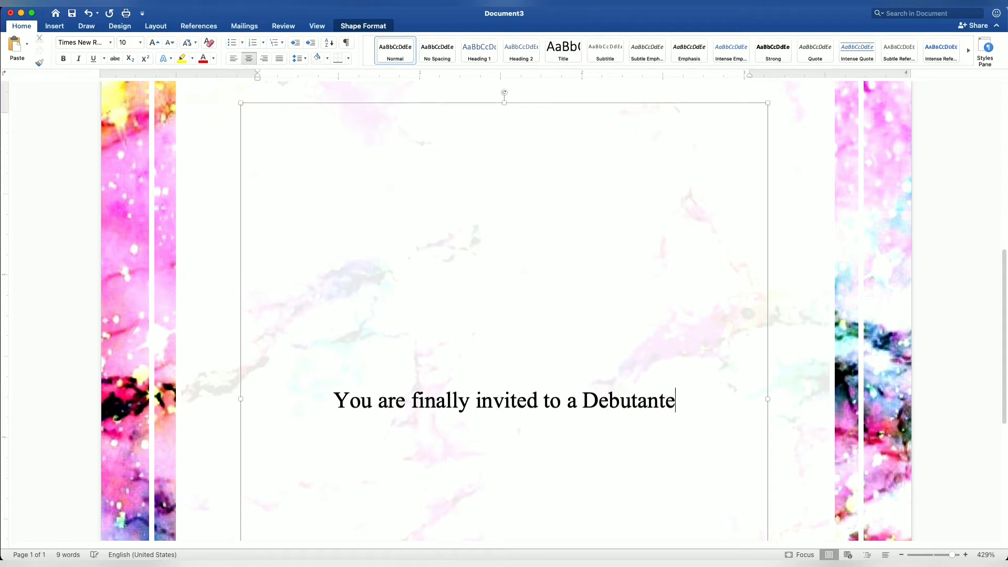
pyautogui.write(' Ball')
# Add the line "honoring" under the invitation sentence, followed by a blank line and the celebrant's full name
pyautogui.press('Return')
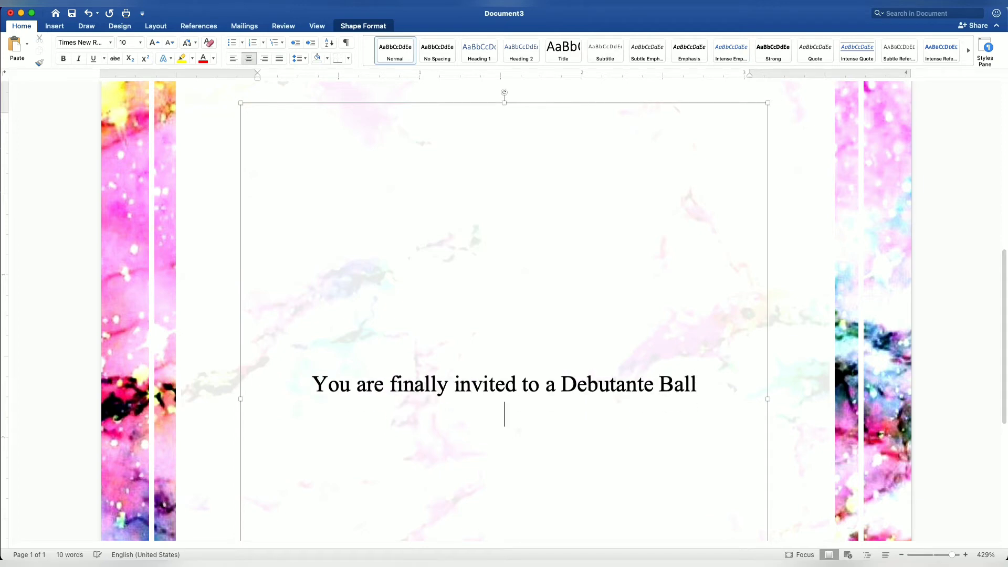
pyautogui.write('honoring')
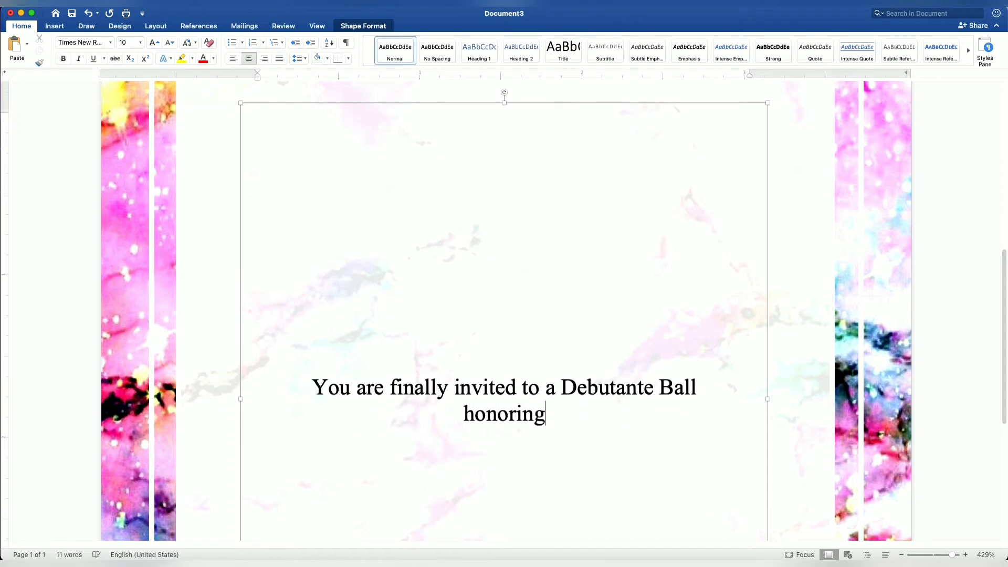
pyautogui.press('Return')
pyautogui.press('Return')
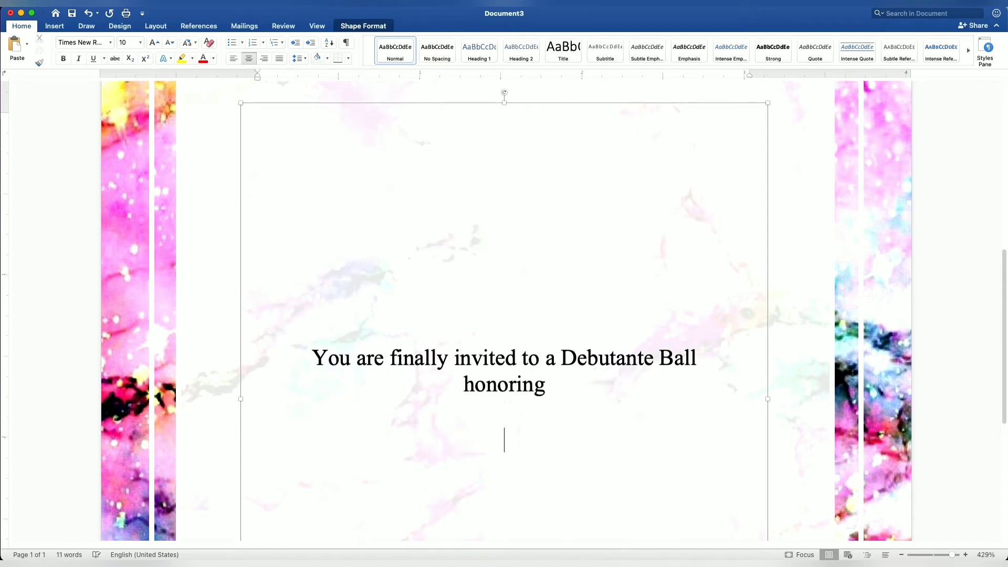
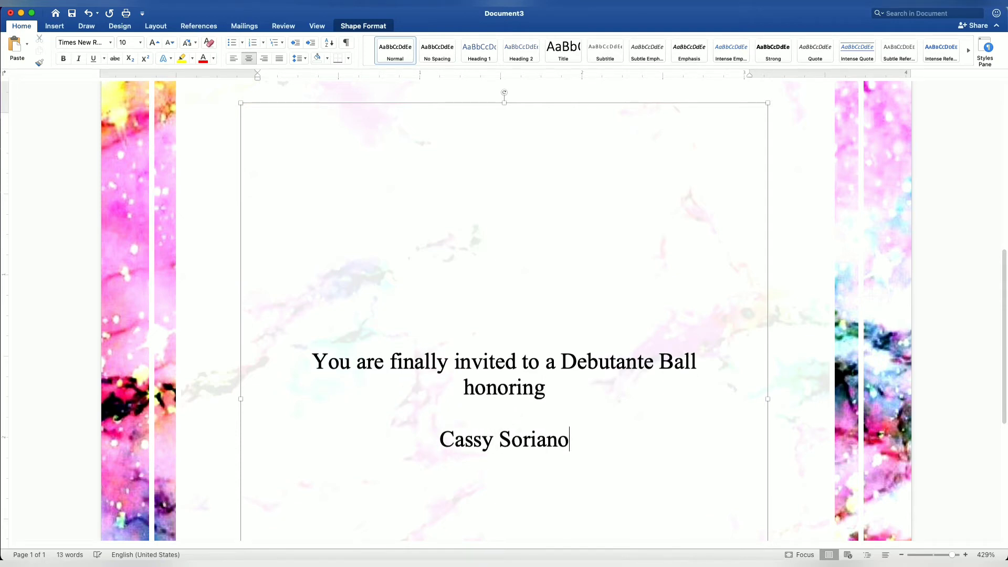
# Leave a blank line below the celebrant's name and add "Saturday" and "July 17, 2021" on separate lines
pyautogui.press('Return')
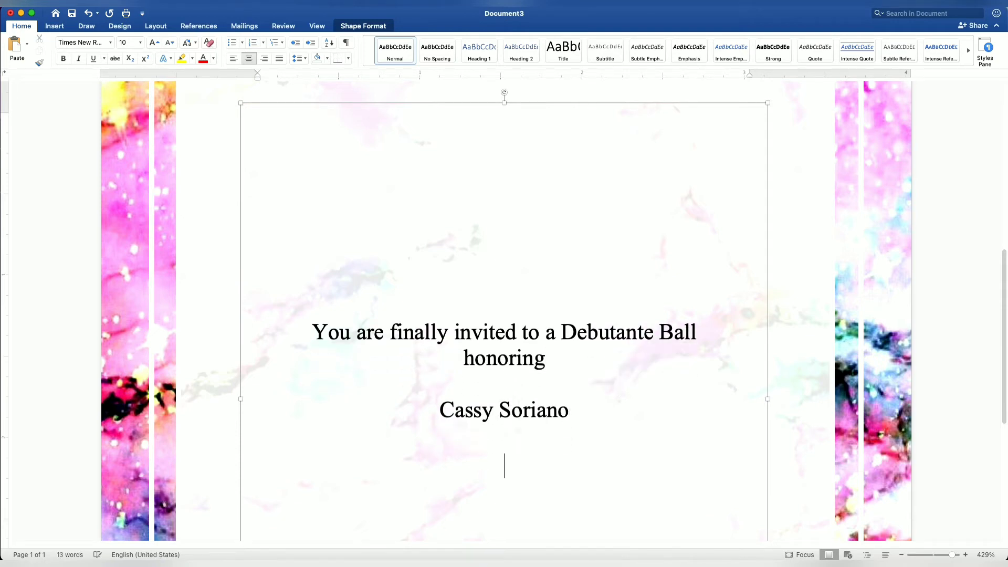
pyautogui.write('S')
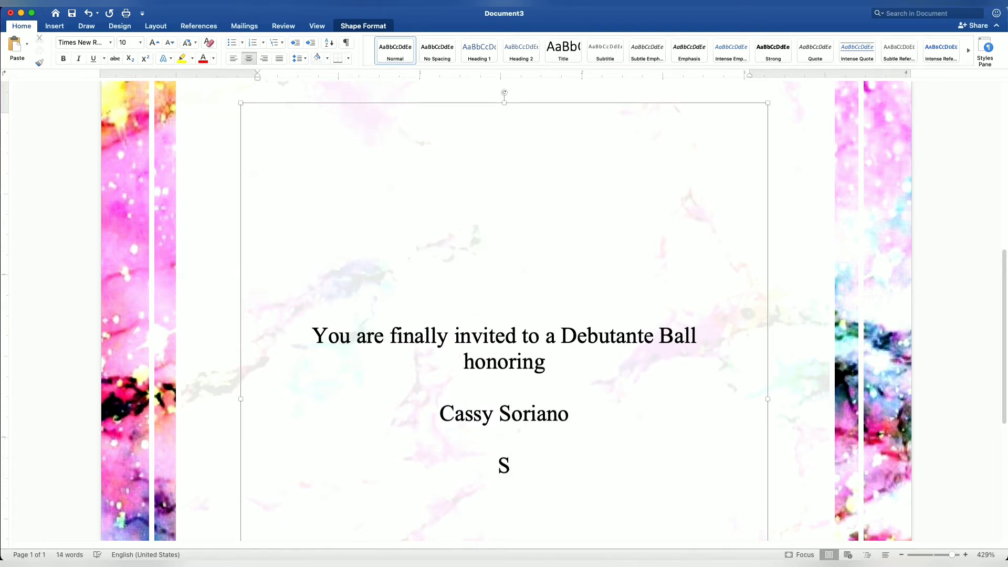
pyautogui.write('aturday')
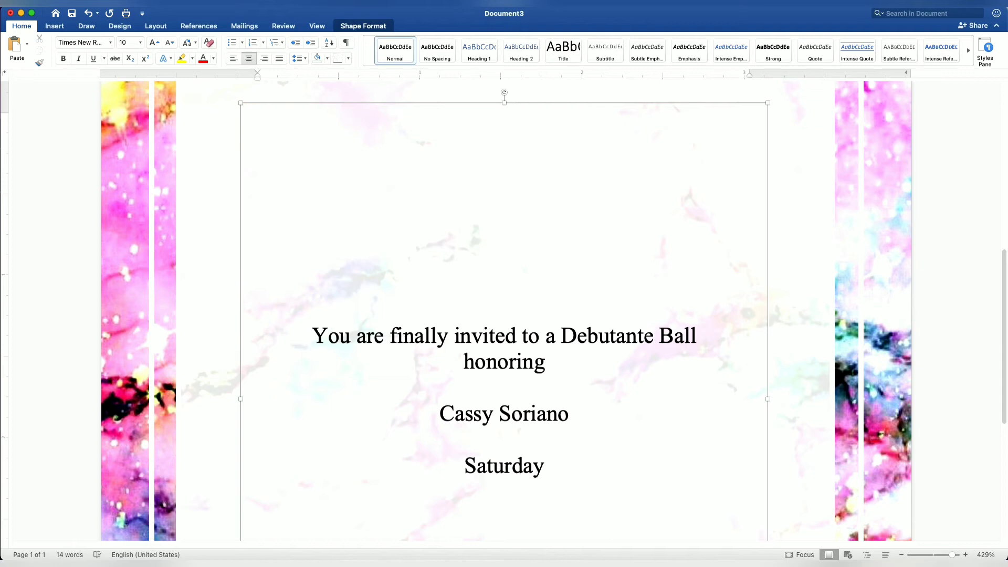
pyautogui.press('Return')
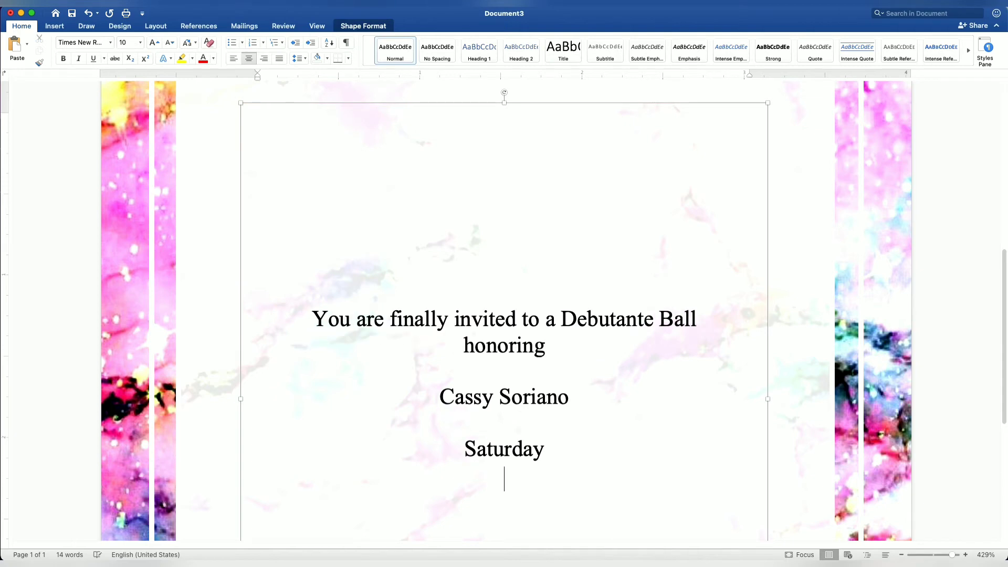
pyautogui.write('July')
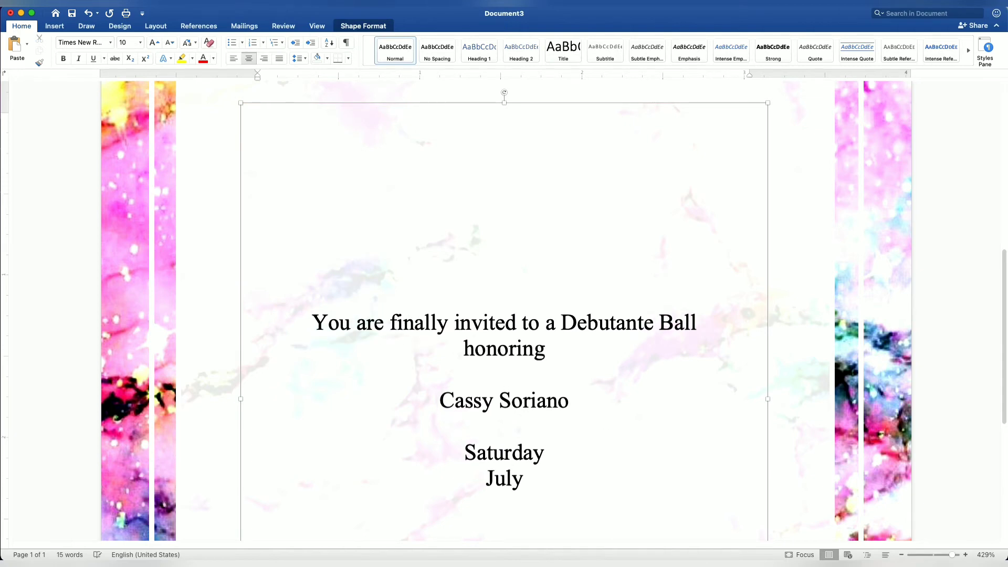
pyautogui.write(' 17,')
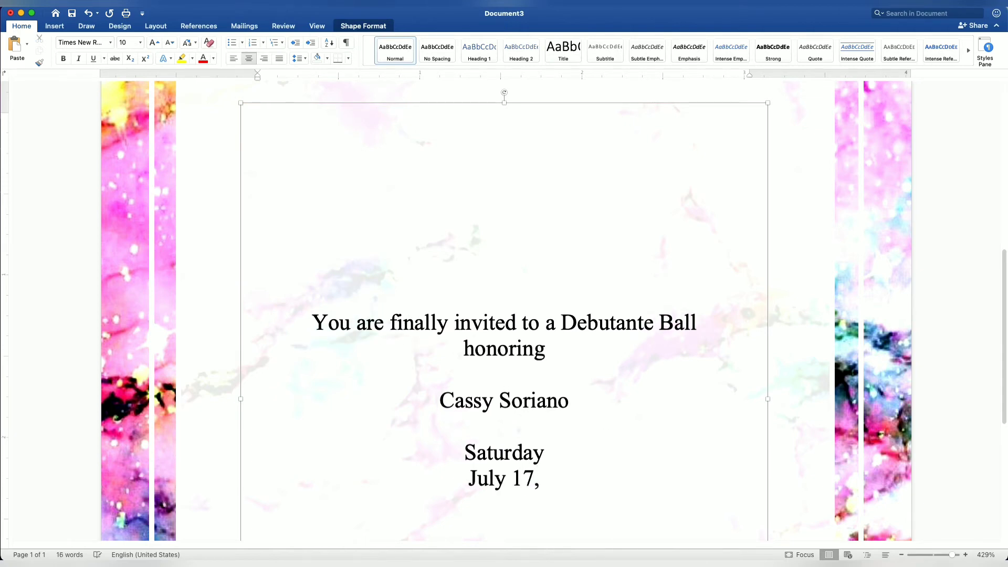
pyautogui.write(' 2021')
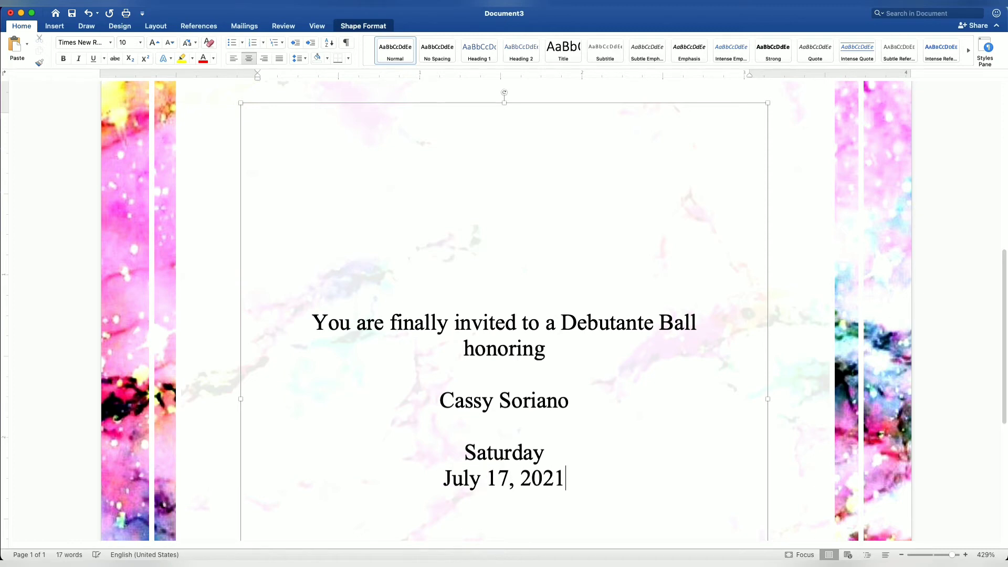
# Add the event time "At 6:00 PM" on a new line under the date
pyautogui.scroll(-5, 606, 424)
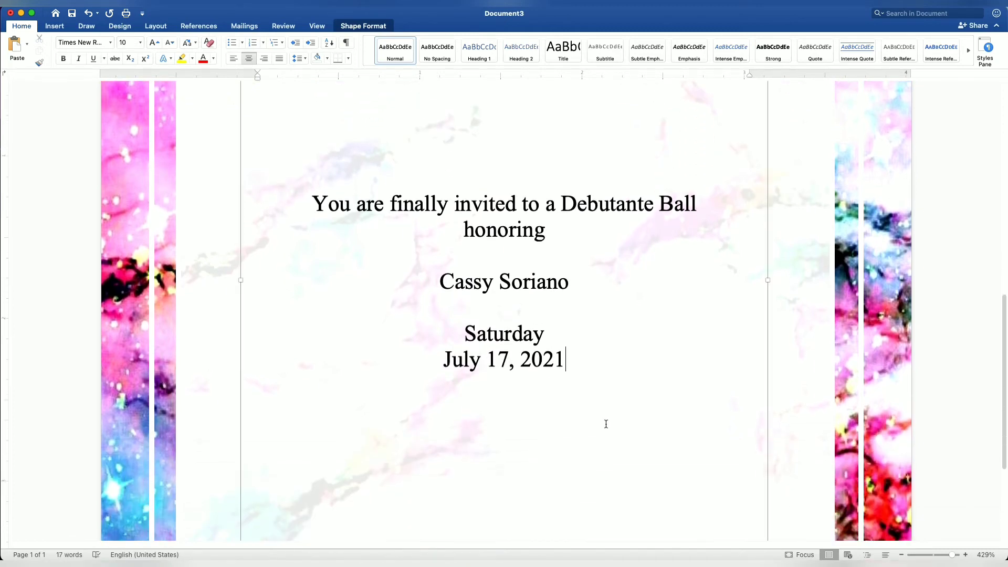
pyautogui.press('Return')
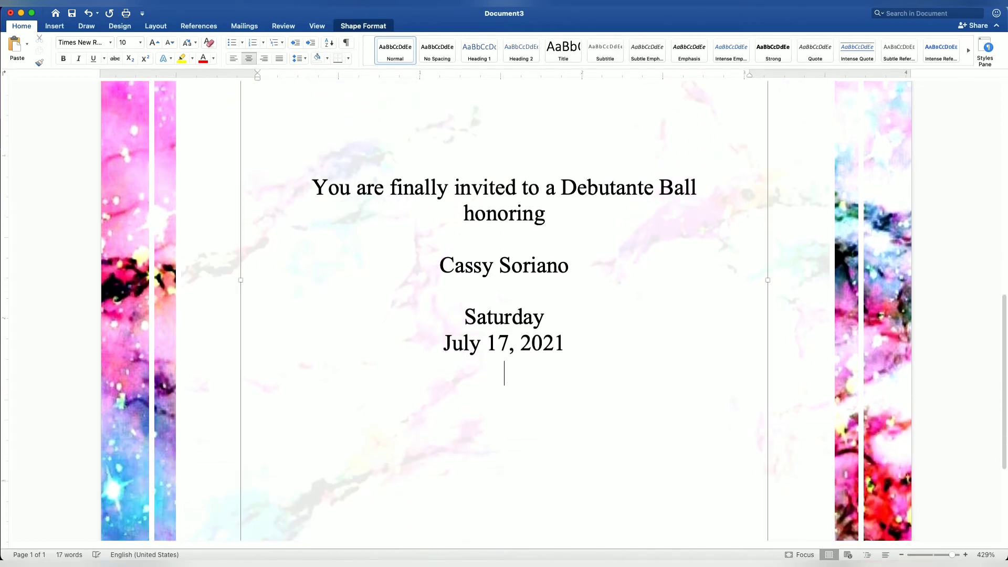
pyautogui.write('At')
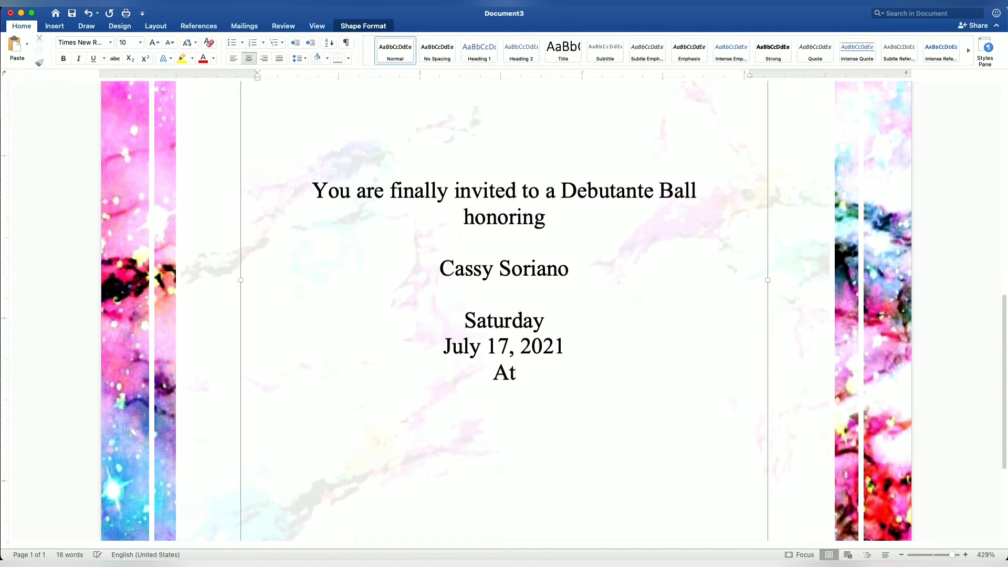
pyautogui.write(' 6:00')
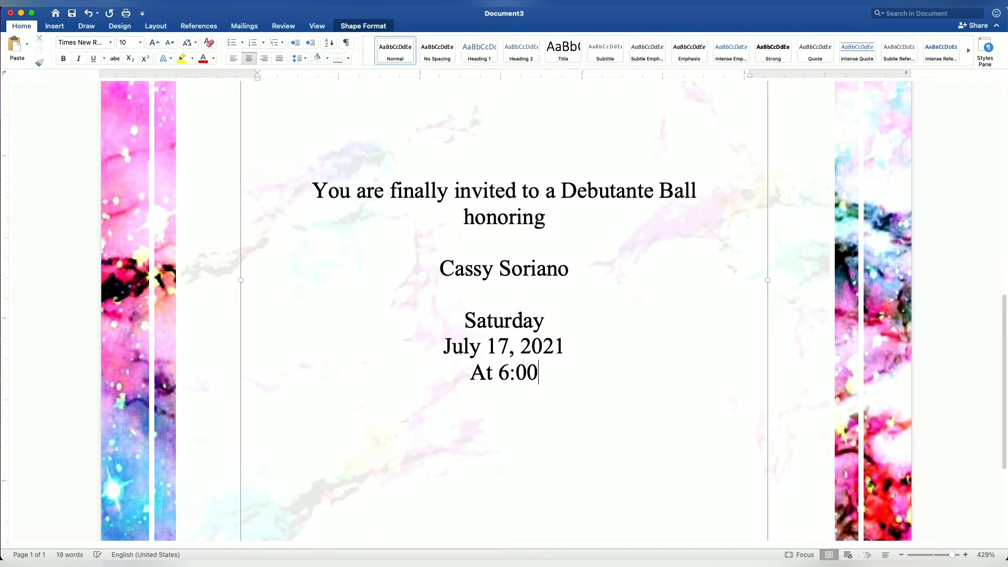
pyautogui.write(' PM')
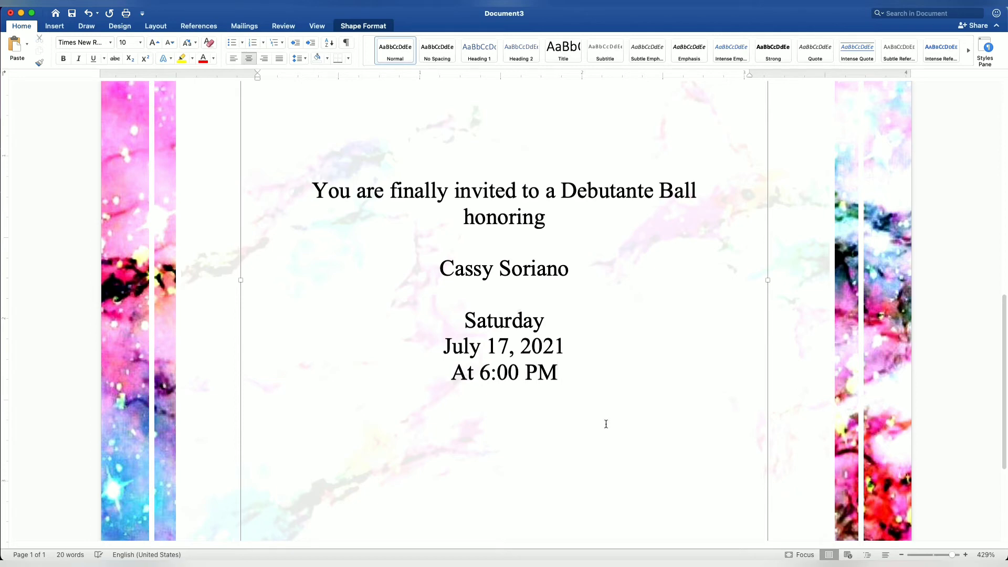
# Add the venue line "Japanese Garden" below the time, with both words capitalized
pyautogui.press('Return')
pyautogui.write('Japa')
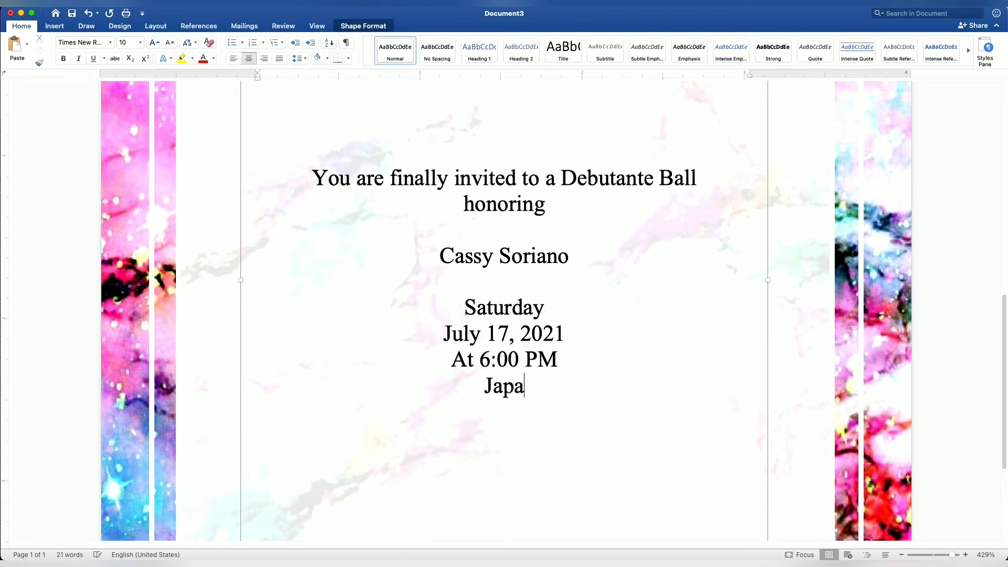
pyautogui.write('nese garden H')
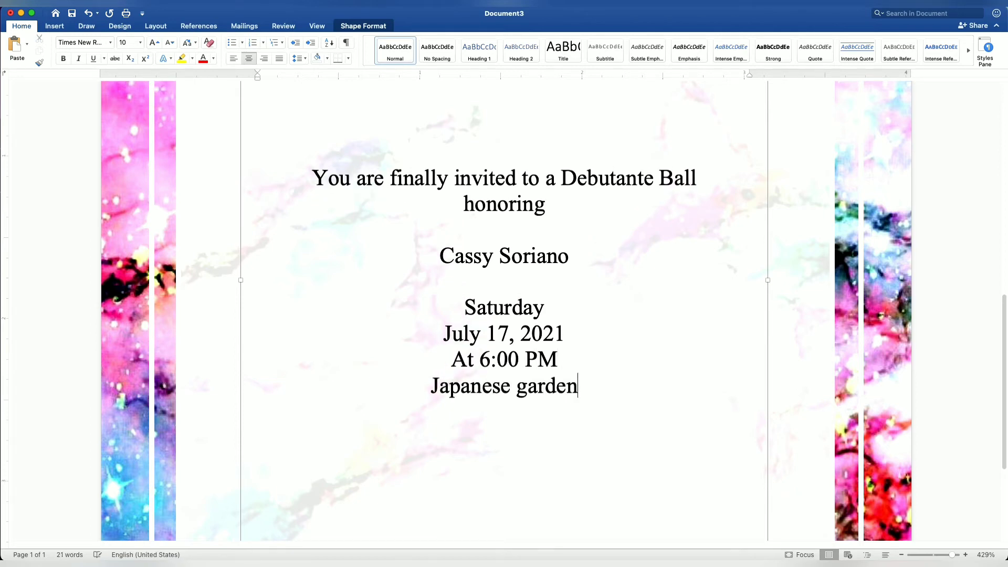
pyautogui.press('BackSpace')
pyautogui.press('BackSpace')
pyautogui.press('BackSpace')
pyautogui.press('BackSpace')
pyautogui.press('BackSpace')
pyautogui.press('BackSpace')
pyautogui.press('BackSpace')
pyautogui.press('BackSpace')
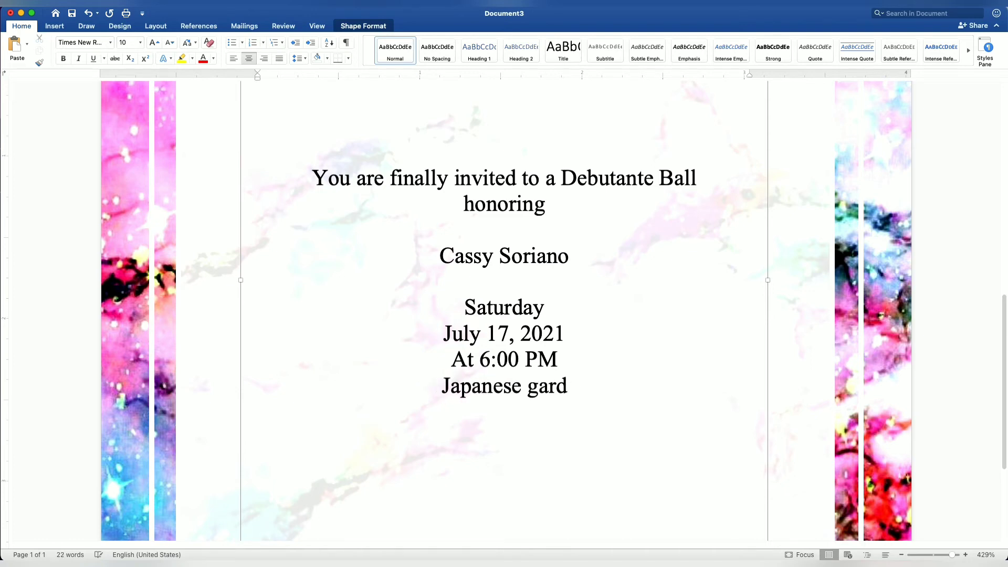
pyautogui.write('Garden')
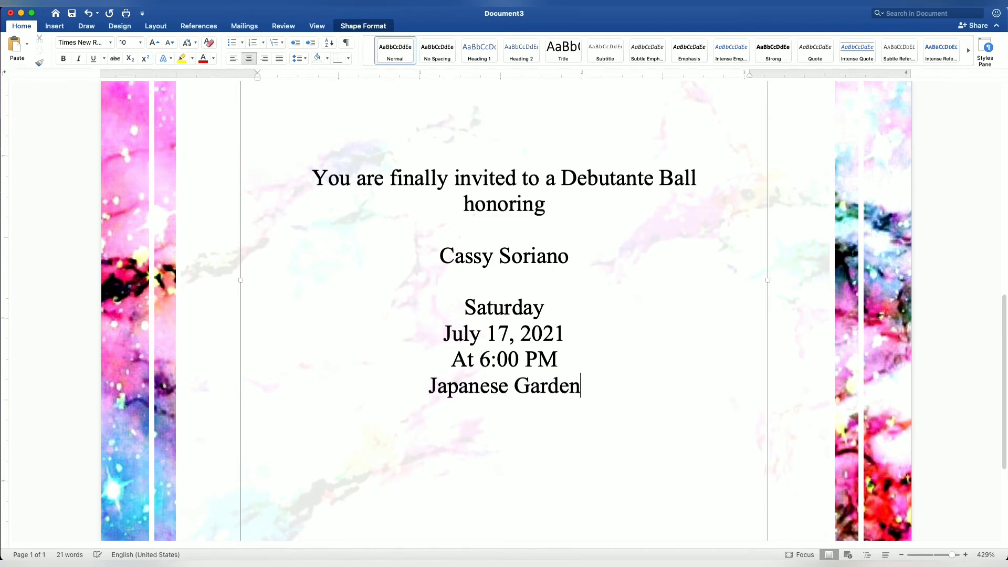
# Complete the venue details with "Tondaligan Beach" and "Dagupan City" on separate lines below "Japanese Garden"
pyautogui.press('Return')
pyautogui.write('Tondalg')
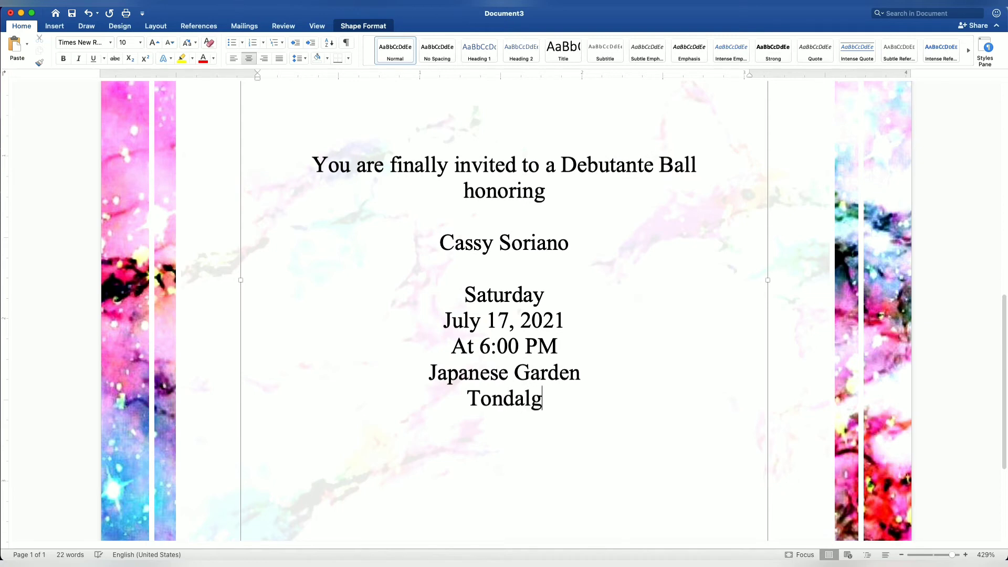
pyautogui.press('BackSpace')
pyautogui.write('igan Beach')
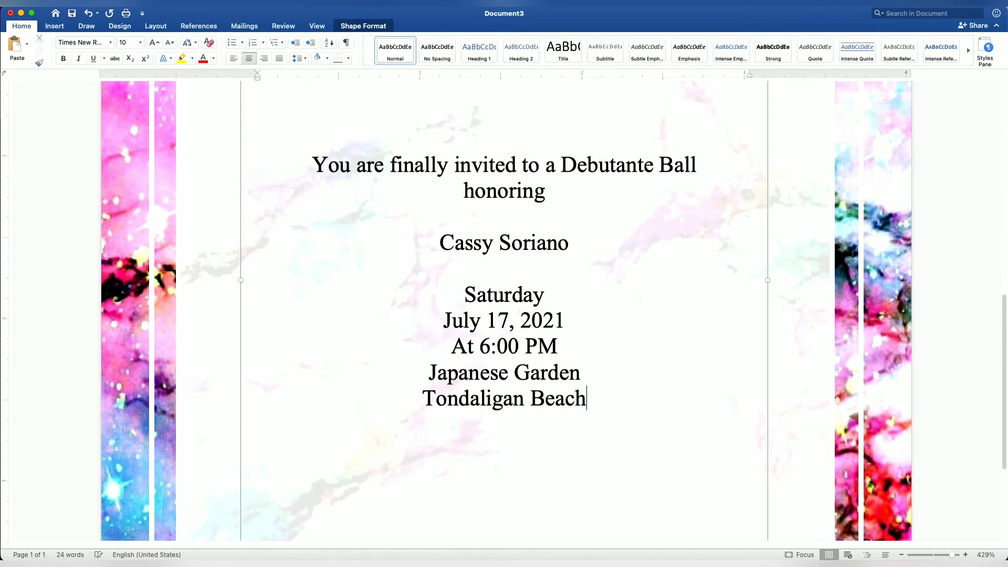
pyautogui.press('Return')
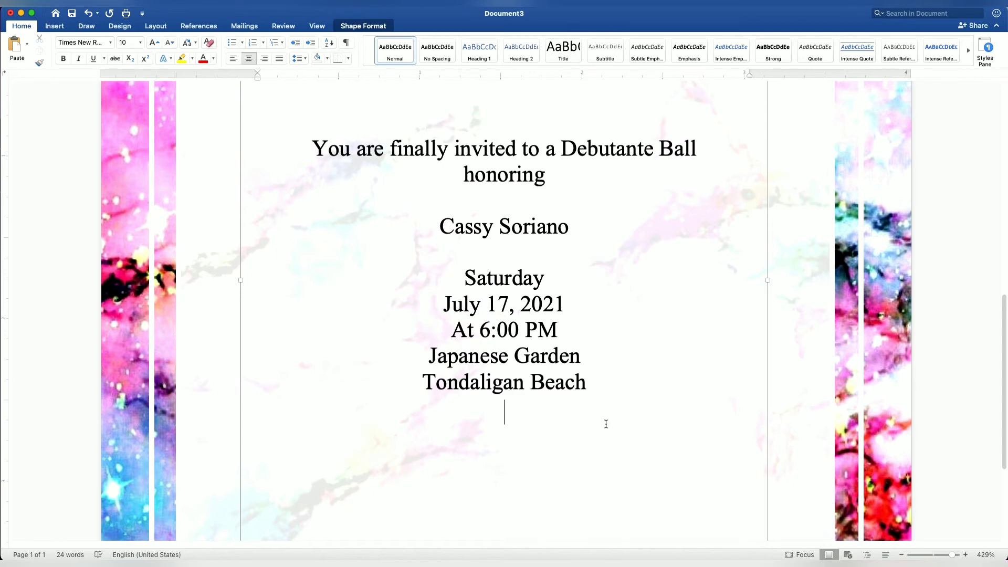
pyautogui.write('Dagupan City')
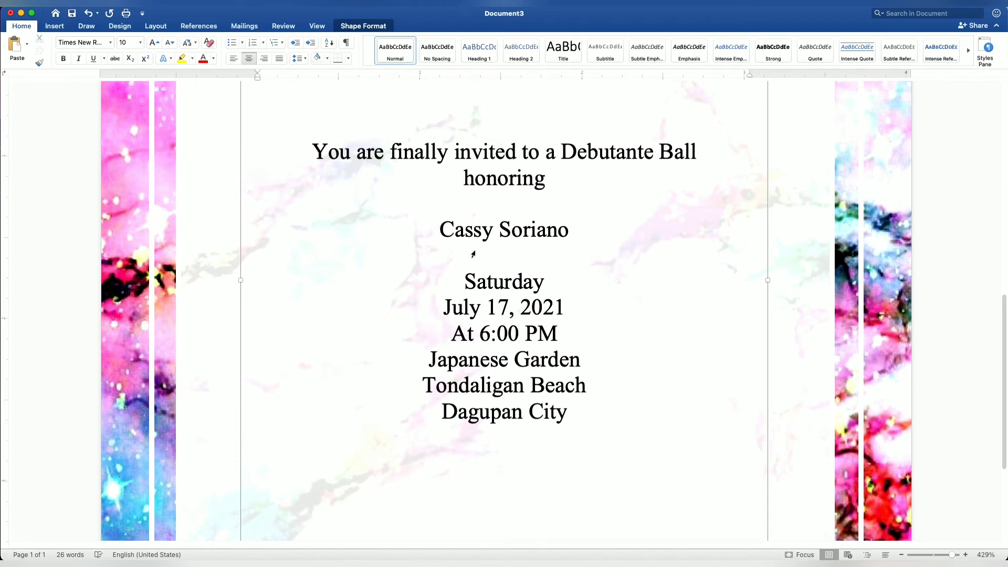
# Change the font of the celebrant's name to Edwardian Script ITC
pyautogui.moveTo(441, 231); pyautogui.dragTo(569, 232)
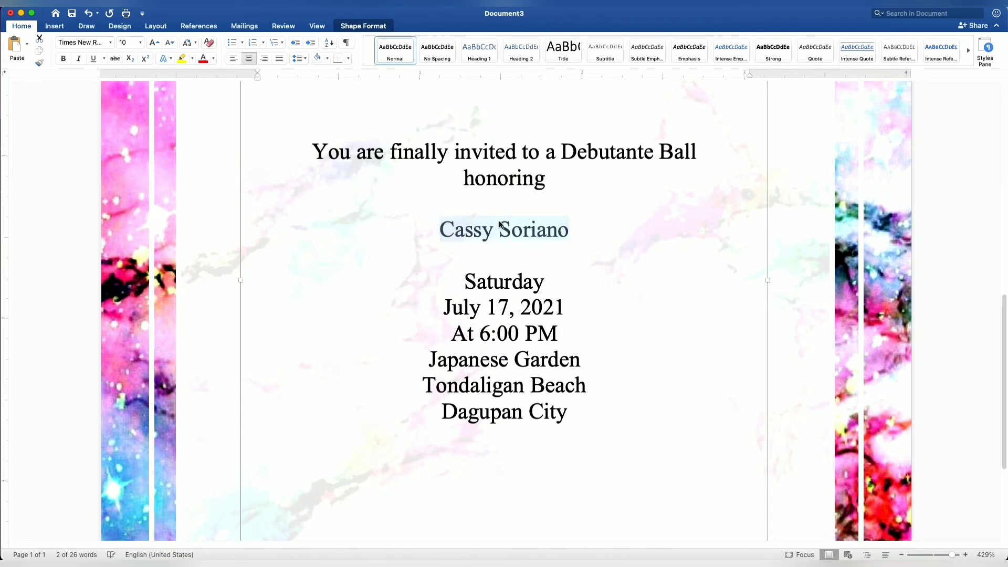
pyautogui.click(110, 44)
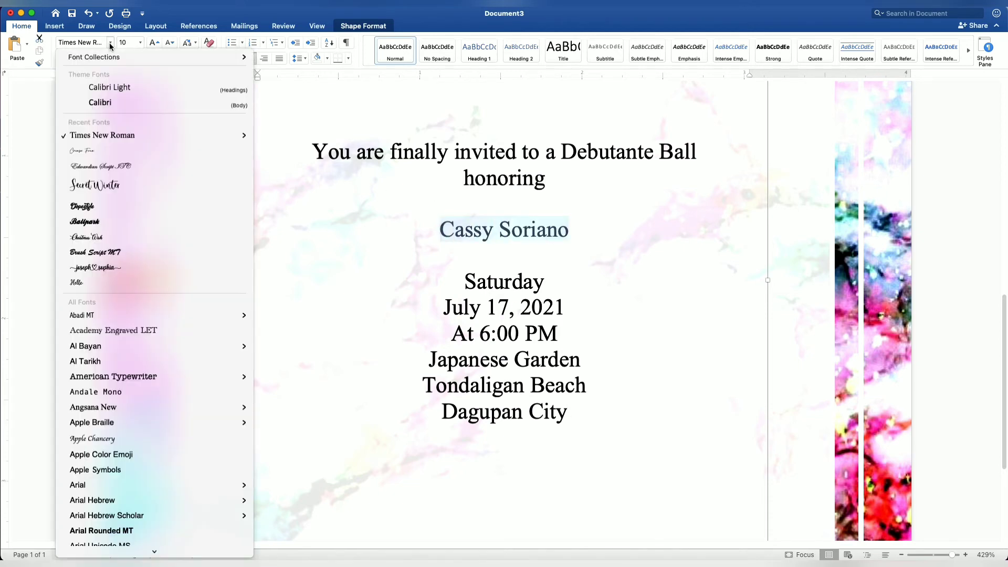
pyautogui.click(102, 166)
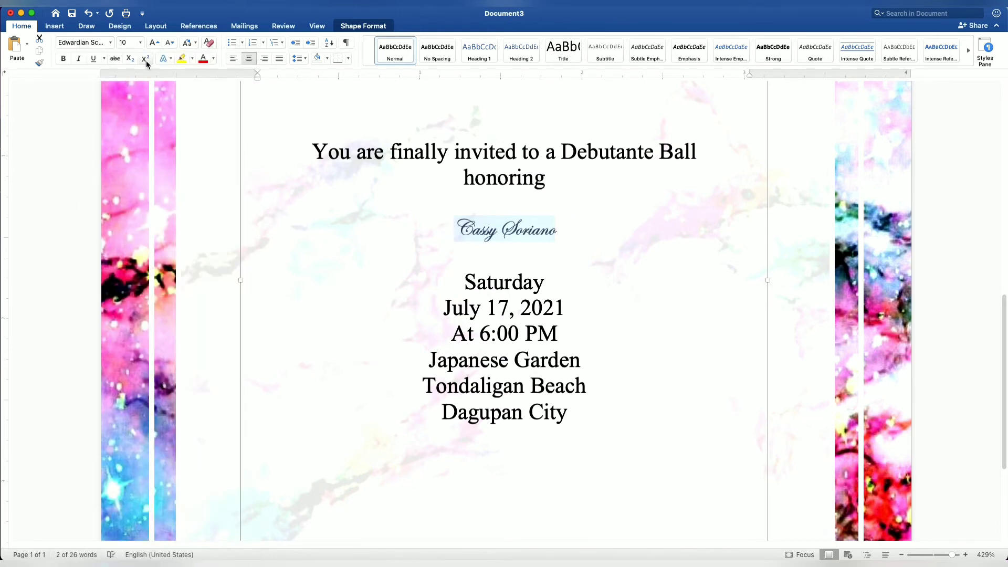
# Set the font size of the celebrant's name to 48
pyautogui.click(141, 43)
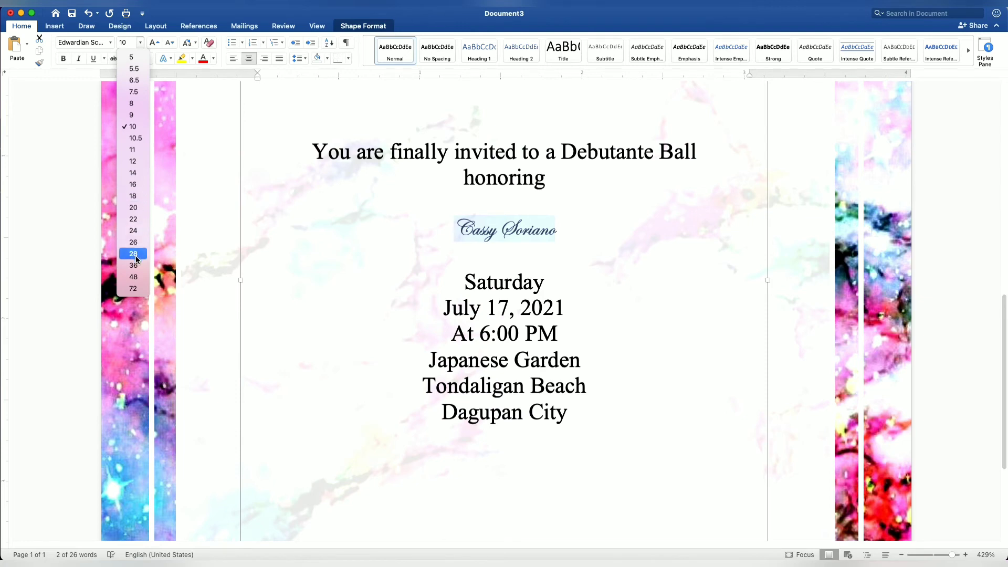
pyautogui.click(137, 277)
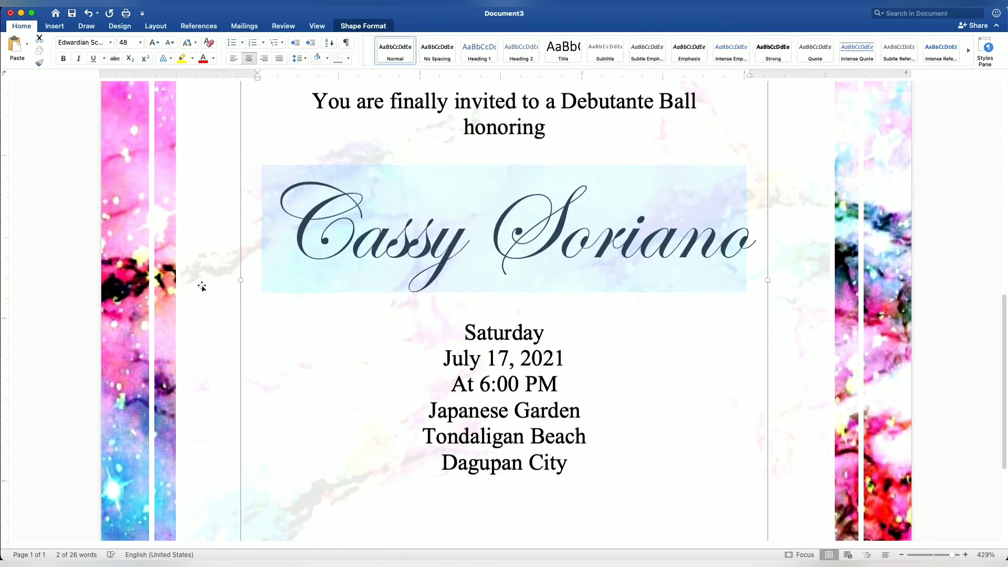
pyautogui.scroll(-5, 342, 317)
pyautogui.click(423, 338)
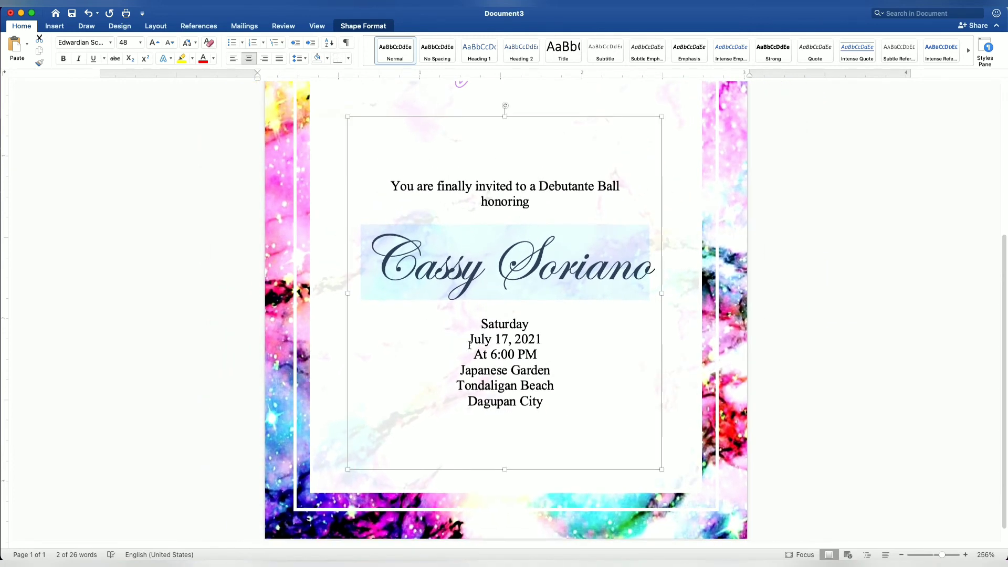
# Set the font size of the date line to 16 and the "At 6:00 PM" line to 14
pyautogui.moveTo(471, 343); pyautogui.dragTo(534, 344)
pyautogui.click(140, 43)
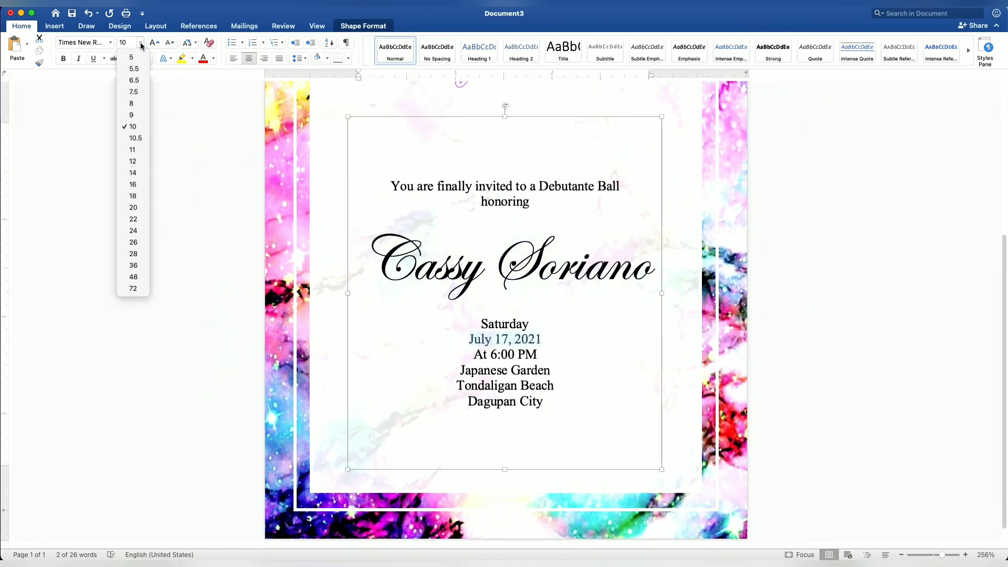
pyautogui.click(137, 184)
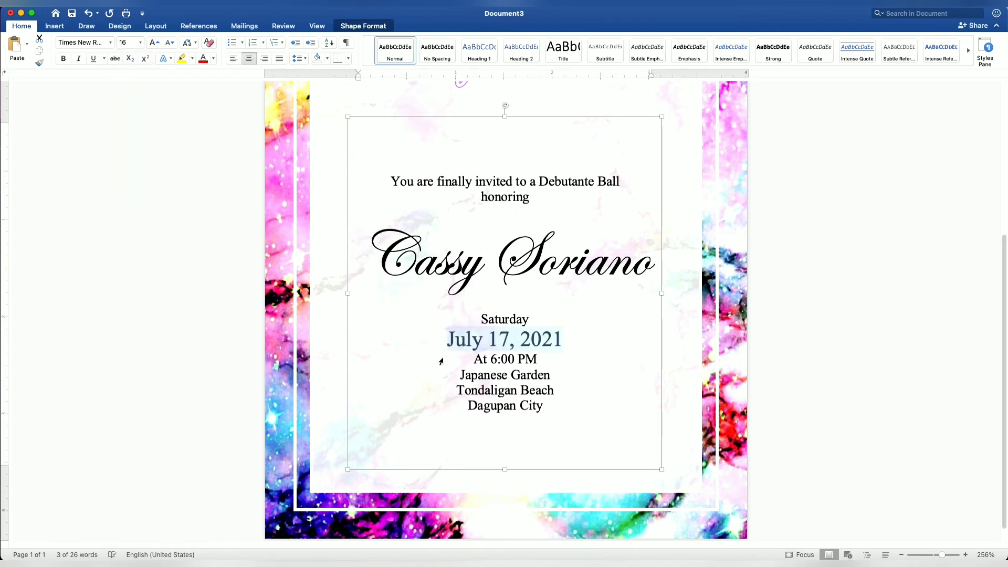
pyautogui.moveTo(471, 359); pyautogui.dragTo(537, 359)
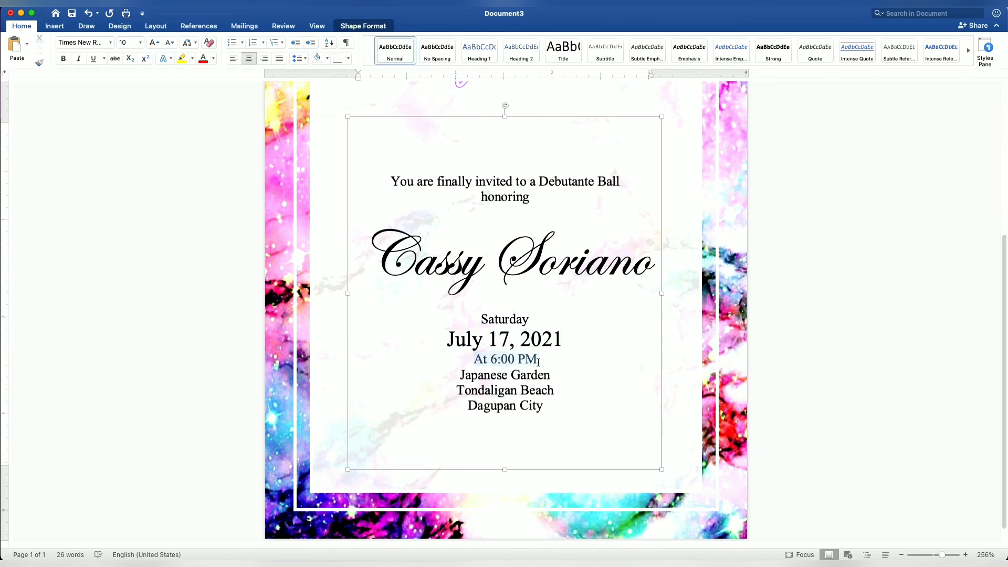
pyautogui.click(140, 42)
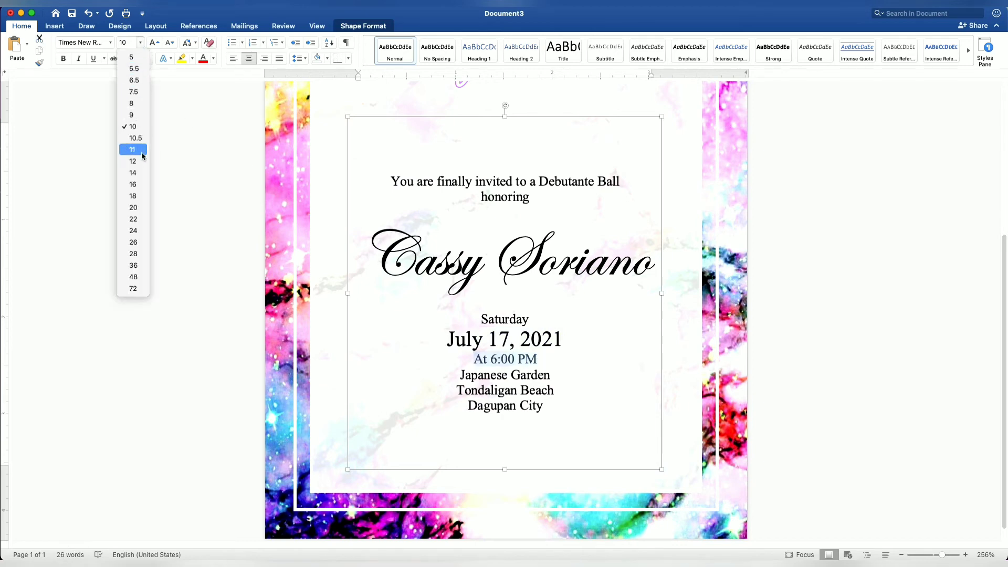
pyautogui.click(141, 173)
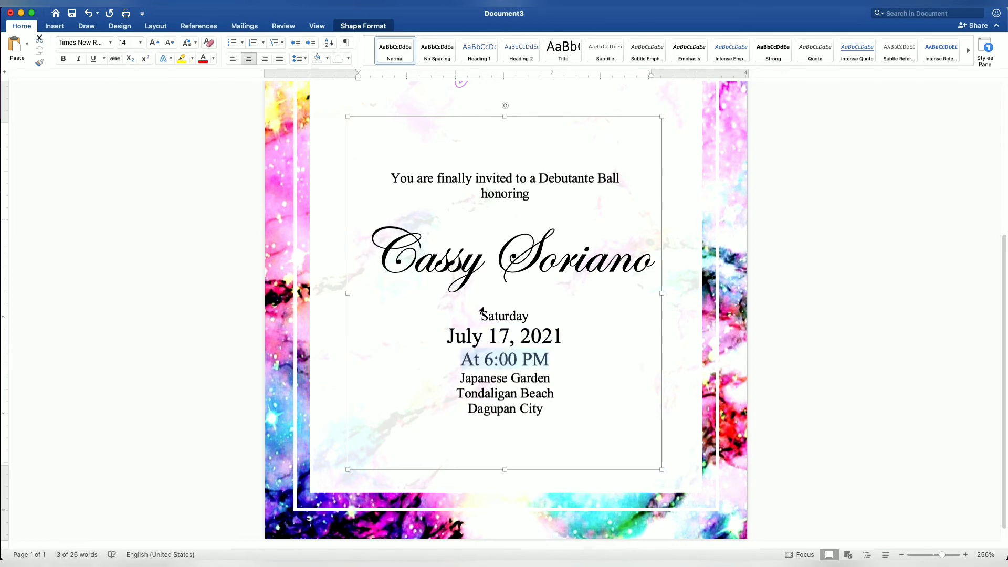
# Make the celebrant's name and the "July 17, 2021" date line bold
pyautogui.scroll(-5, 480, 312)
pyautogui.scroll(-1, 482, 311)
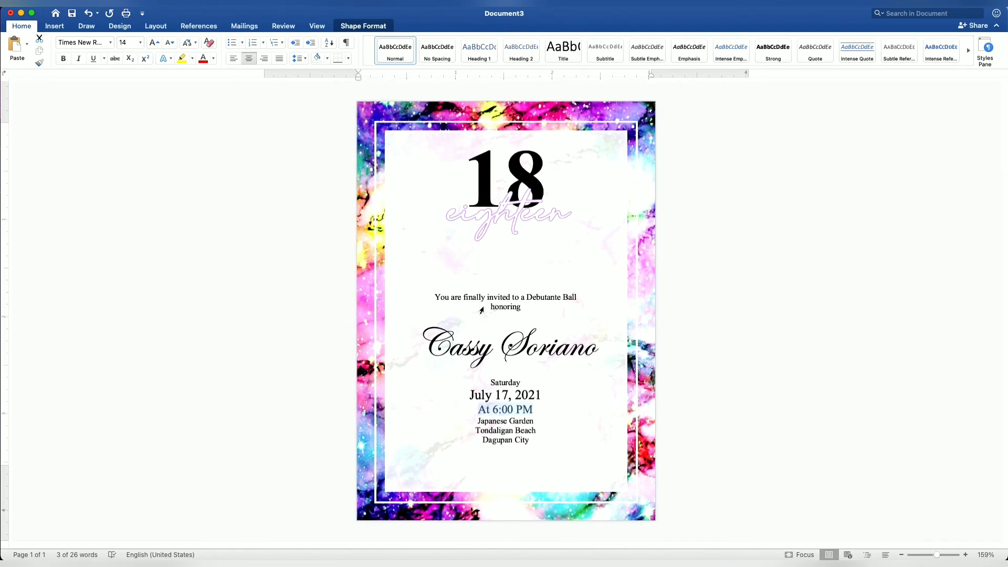
pyautogui.click(488, 325)
pyautogui.moveTo(430, 349); pyautogui.dragTo(583, 350)
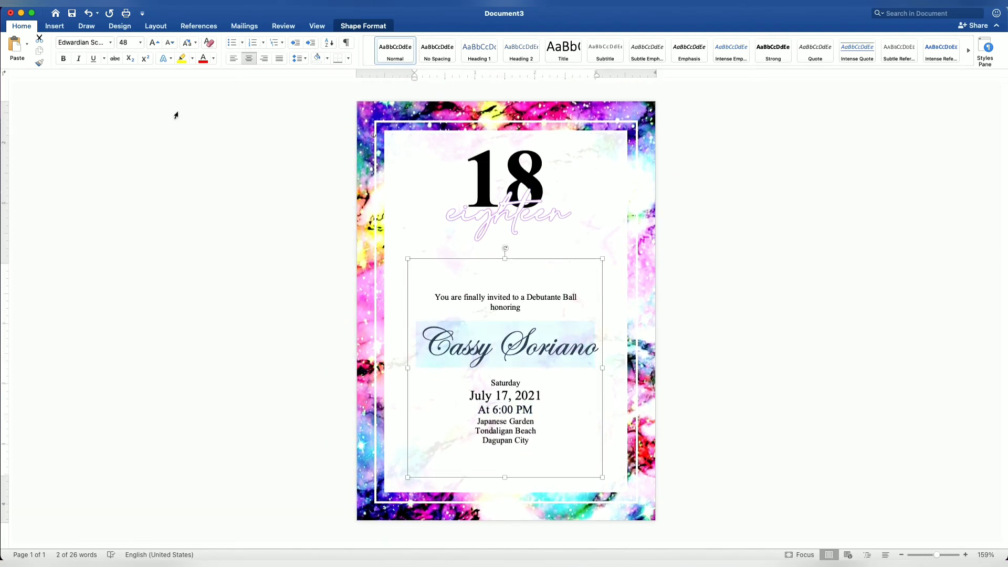
pyautogui.click(63, 58)
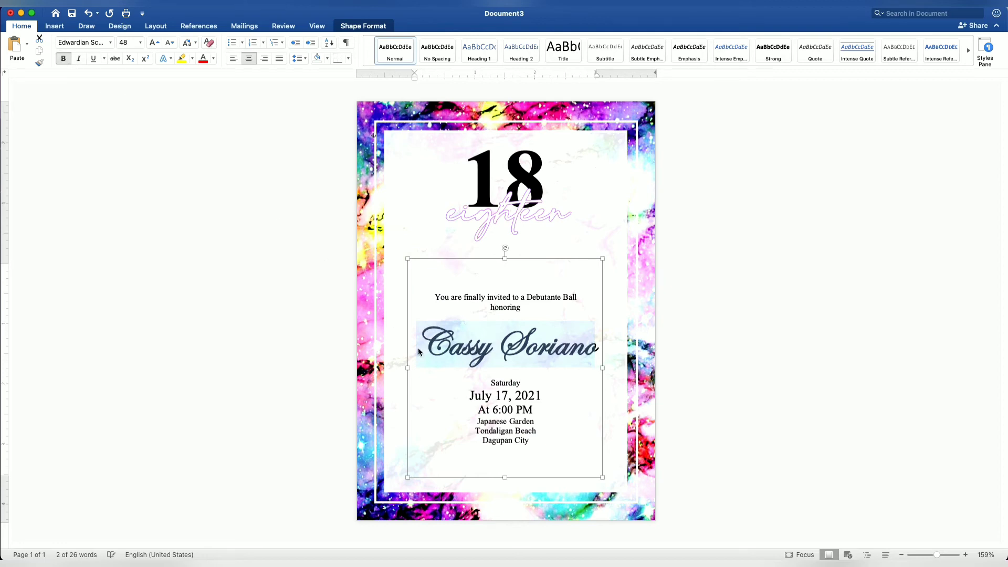
pyautogui.moveTo(470, 395); pyautogui.dragTo(540, 396)
pyautogui.click(63, 59)
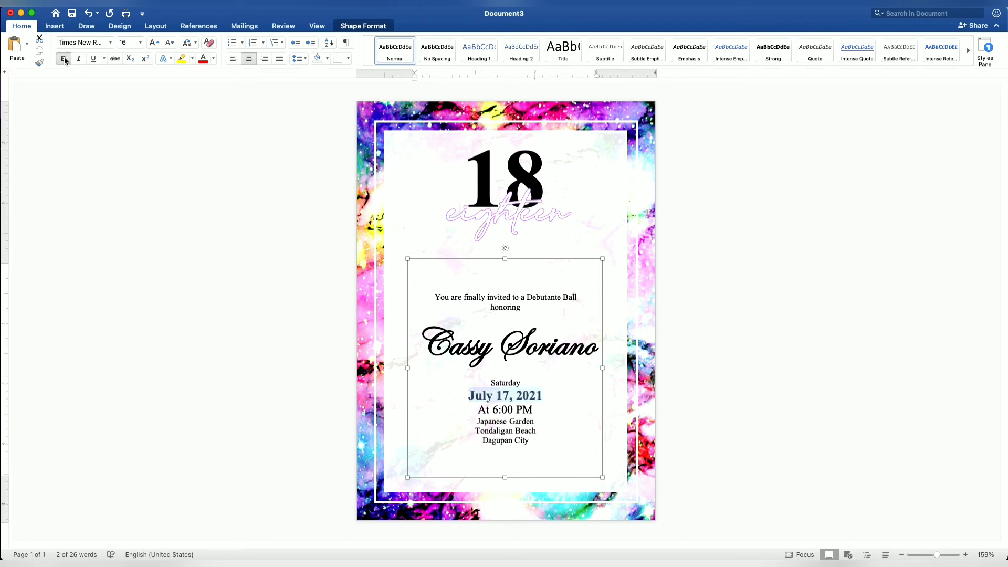
# Make the "At 6:00 PM" line bold
pyautogui.click(545, 442)
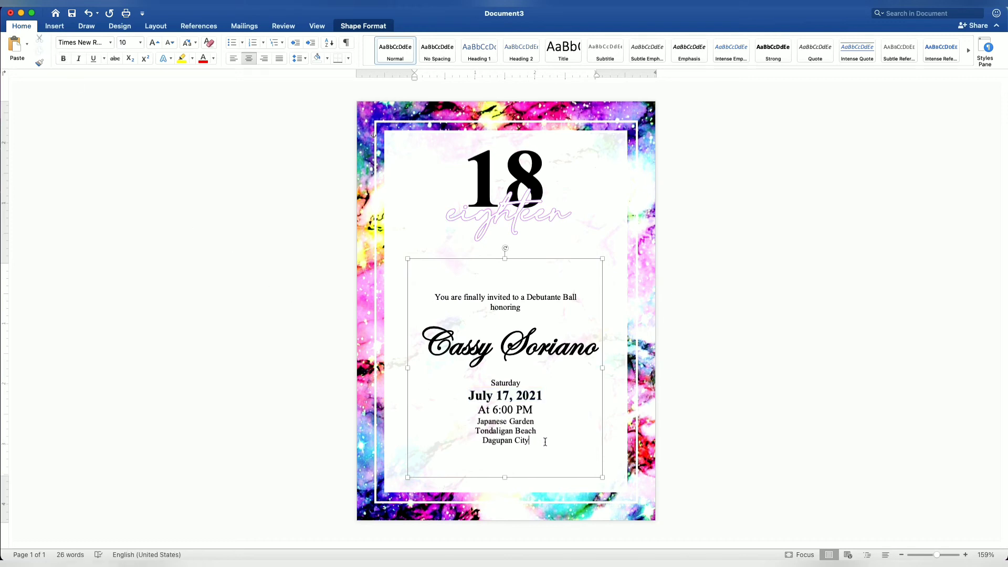
pyautogui.moveTo(479, 410); pyautogui.dragTo(527, 414)
pyautogui.click(527, 421)
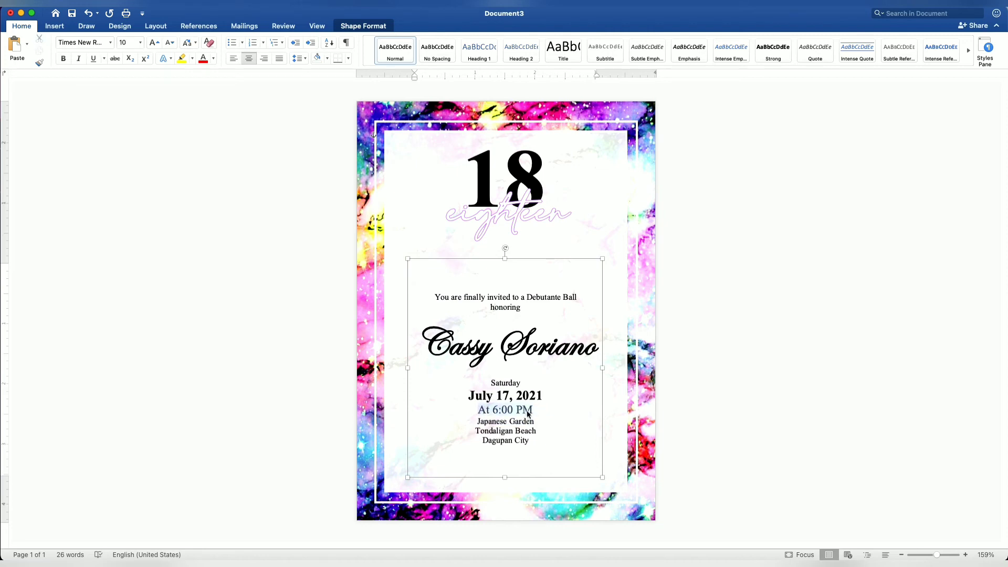
pyautogui.click(63, 58)
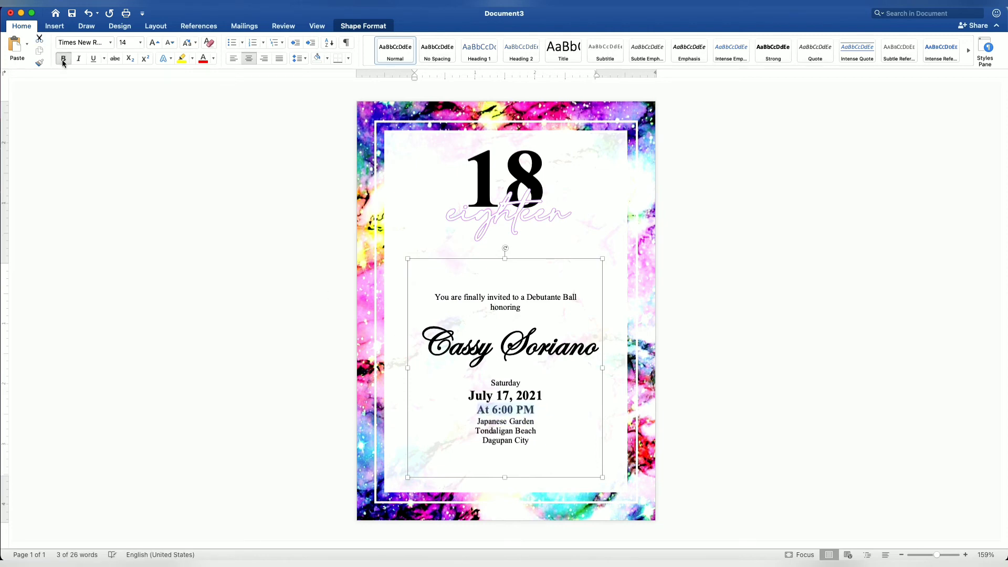
pyautogui.click(547, 443)
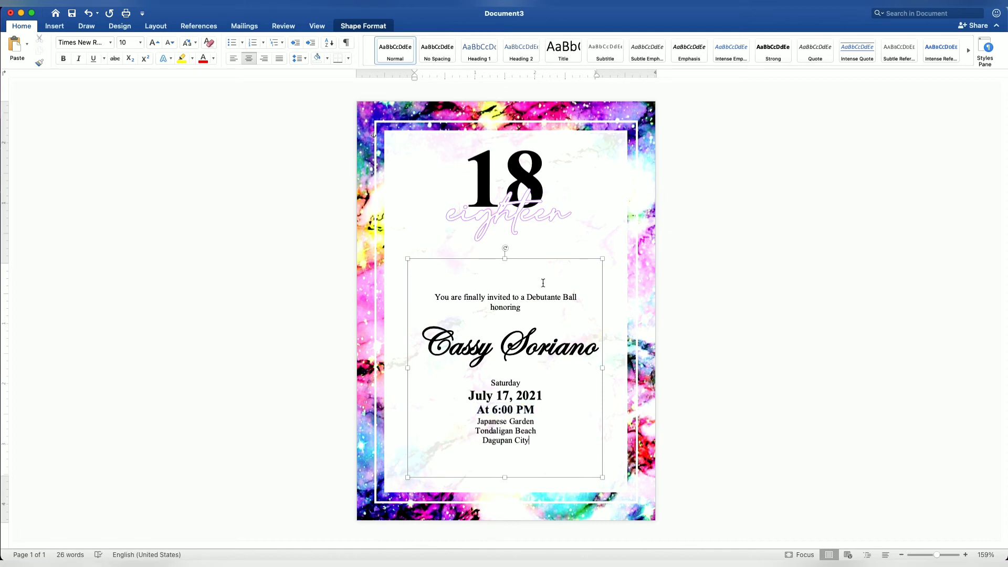
# Move the "eighteen" script and the "18" heading down by the same amount, closer to the invitation text, keeping their overlap
pyautogui.click(542, 260)
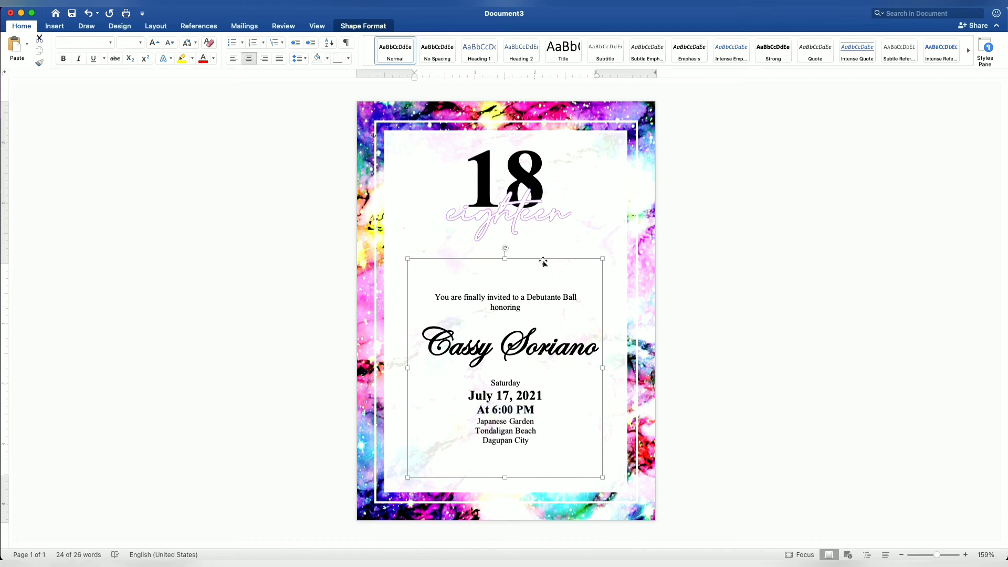
pyautogui.moveTo(529, 225); pyautogui.dragTo(528, 251)
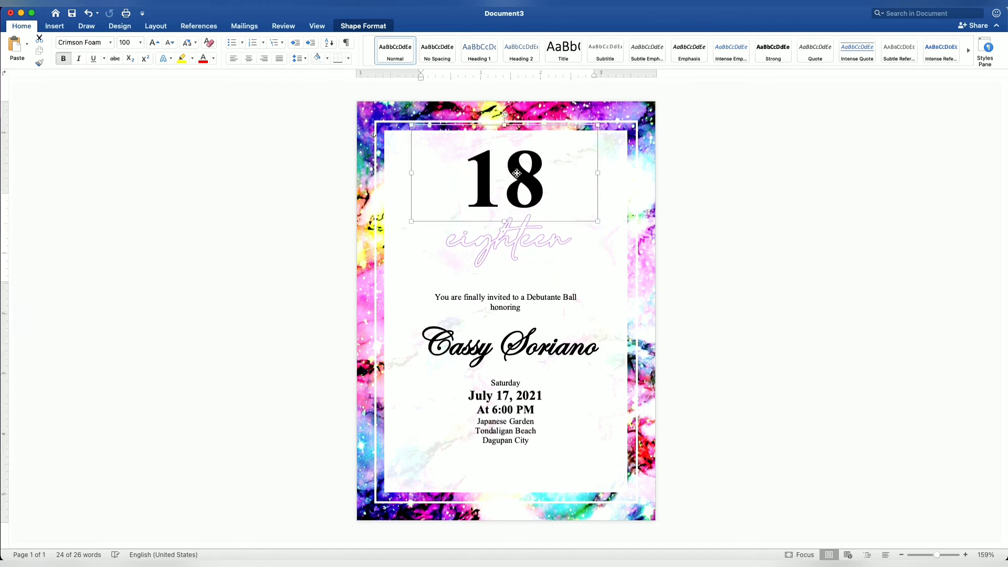
pyautogui.moveTo(517, 173); pyautogui.dragTo(518, 200)
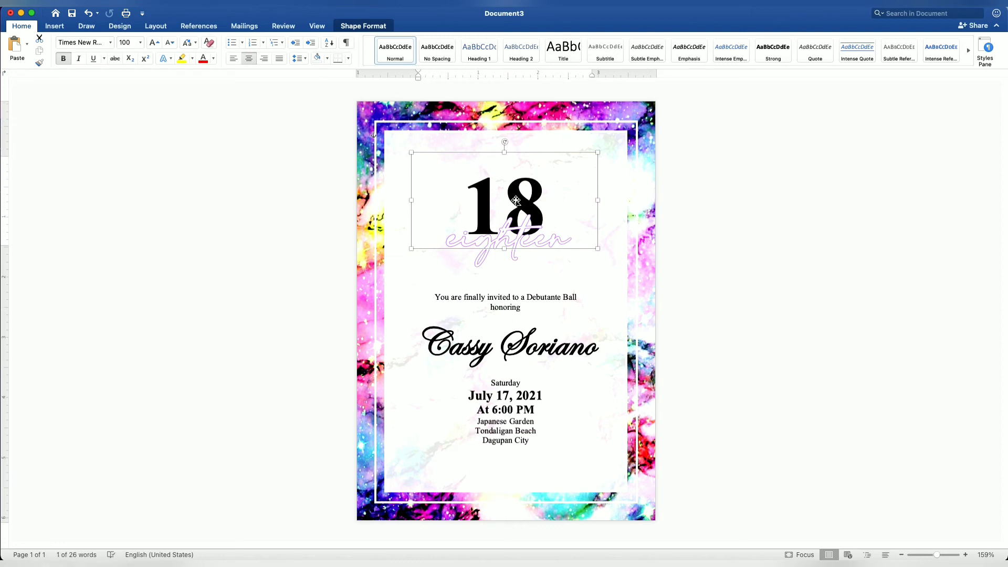
pyautogui.click(824, 366)
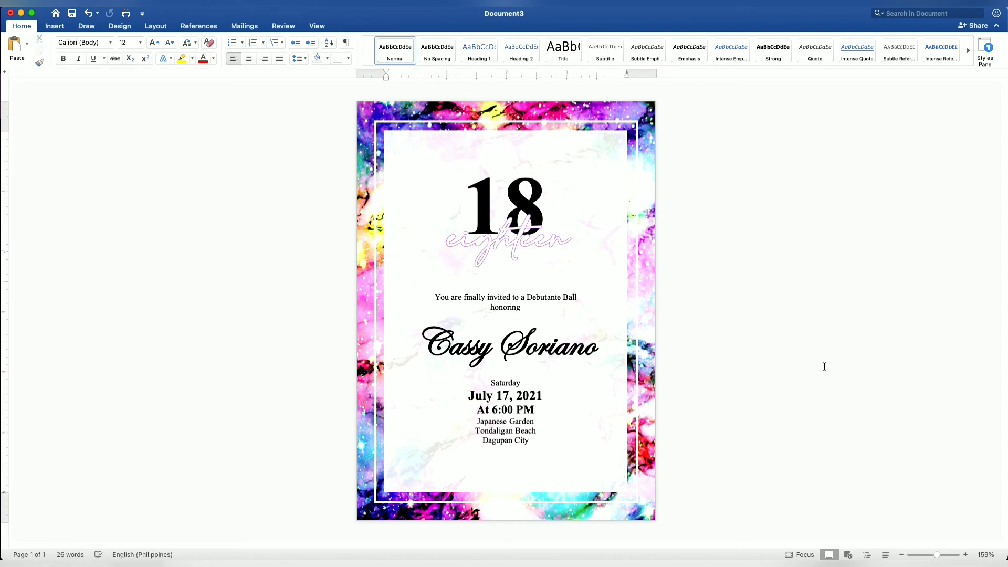